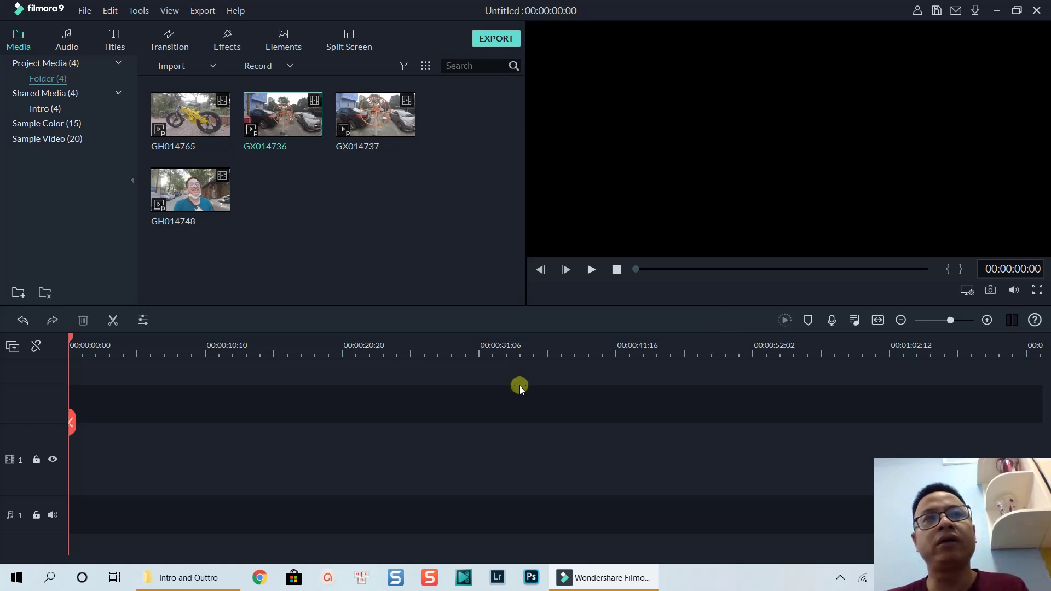
- Select the GH014765, GX014736 and GX014737 clips in the library to view their details
{"action": "left_click", "coordinate": [225, 135]}
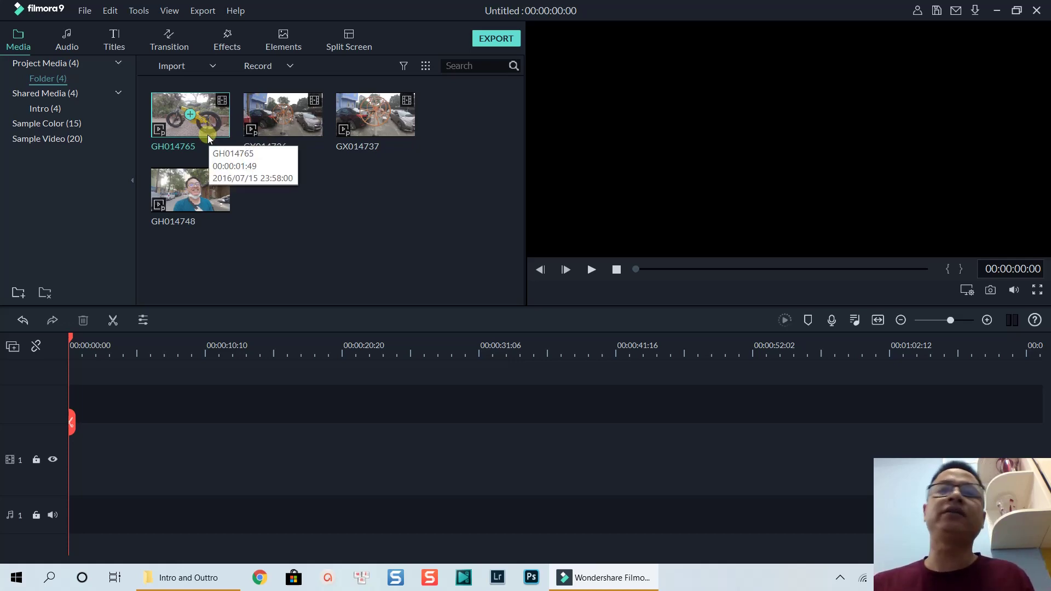
{"action": "left_click", "coordinate": [282, 128]}
{"action": "left_click", "coordinate": [360, 125]}
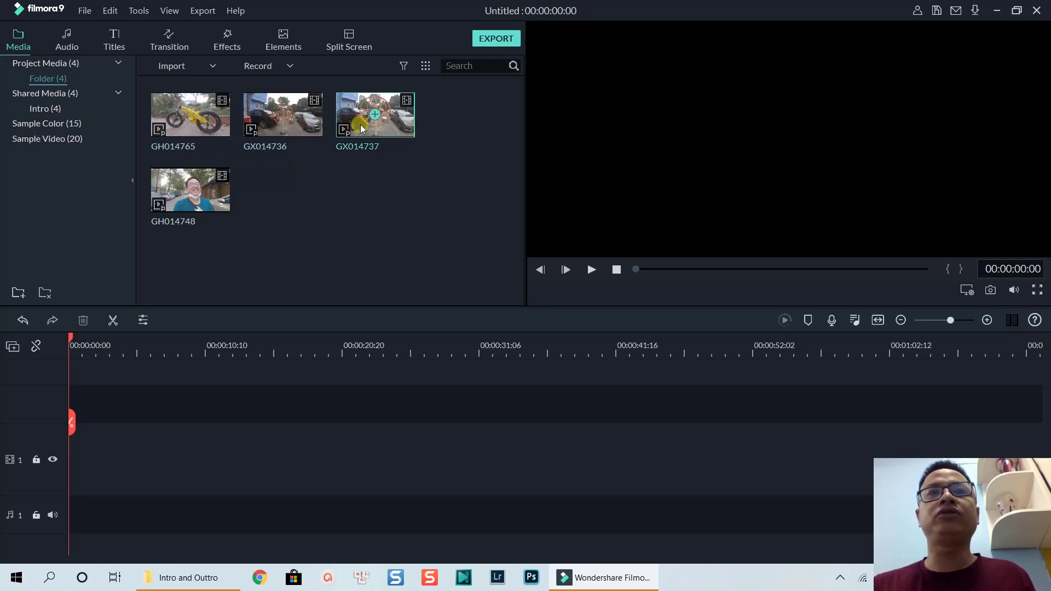
{"action": "left_click", "coordinate": [316, 128]}
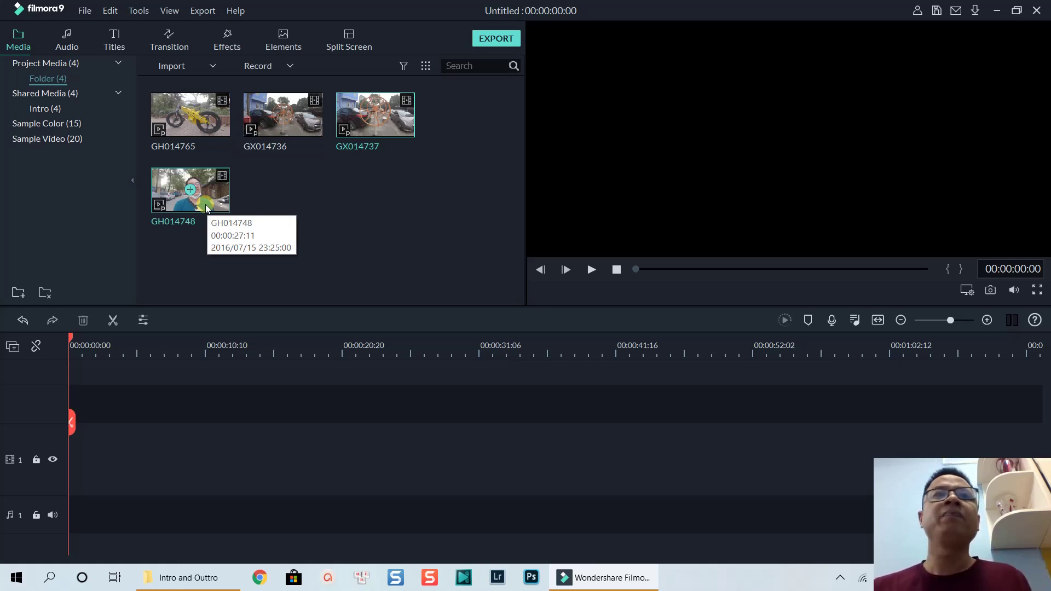
- Set Project Settings to 16:9 widescreen, 1920 x 1080 at 24 fps
{"action": "left_click", "coordinate": [85, 10]}
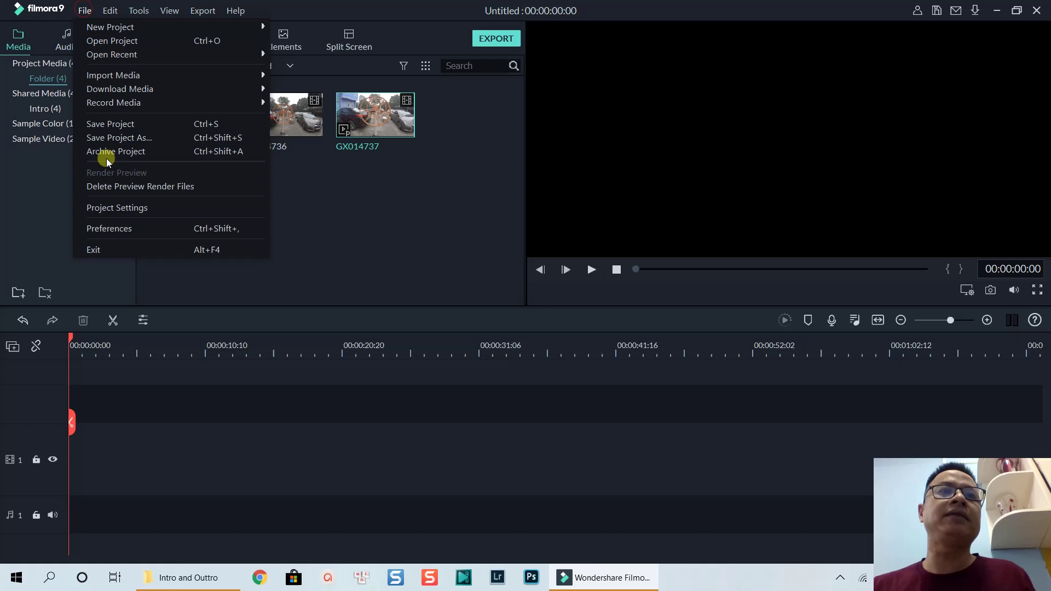
{"action": "left_click", "coordinate": [109, 207]}
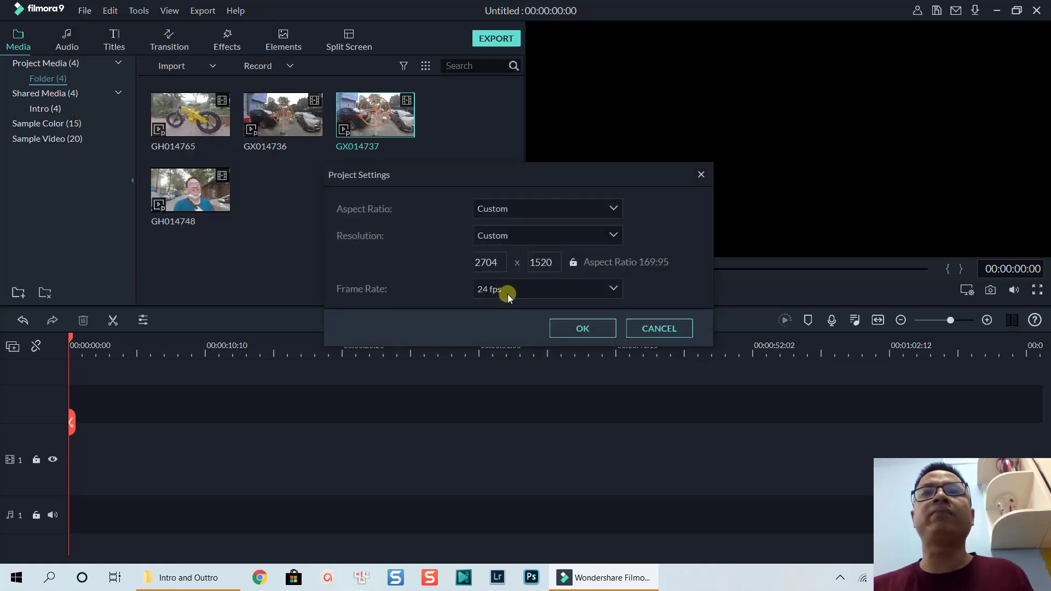
{"action": "left_click", "coordinate": [596, 237]}
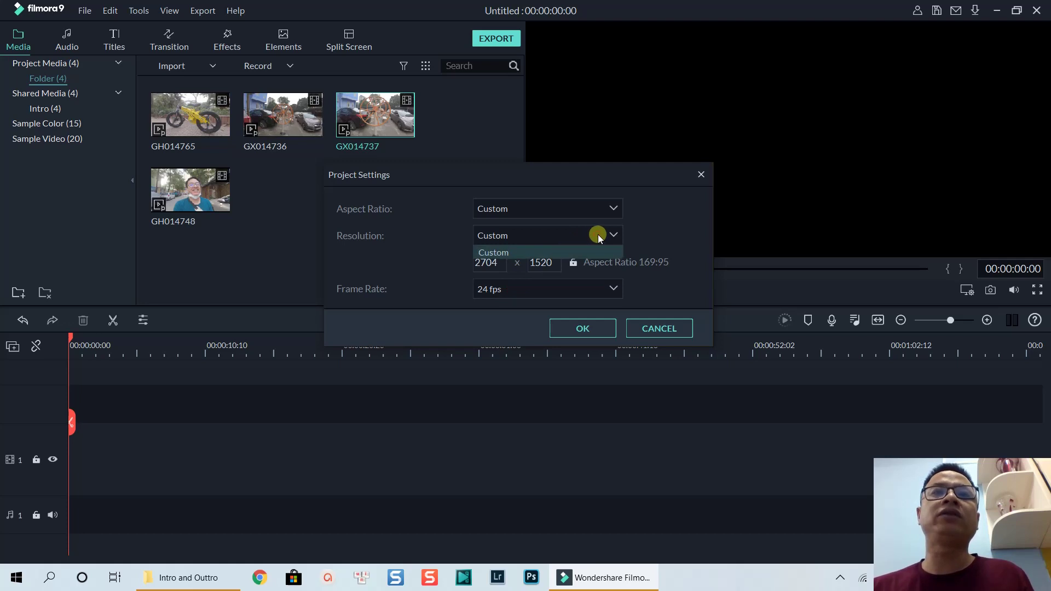
{"action": "left_click", "coordinate": [611, 211]}
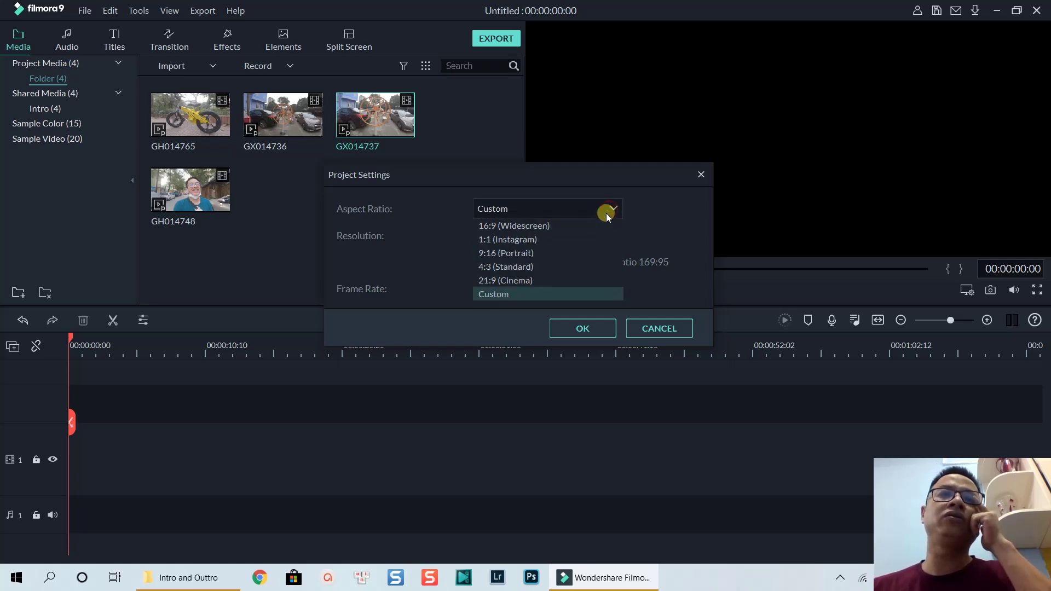
{"action": "left_click", "coordinate": [580, 228]}
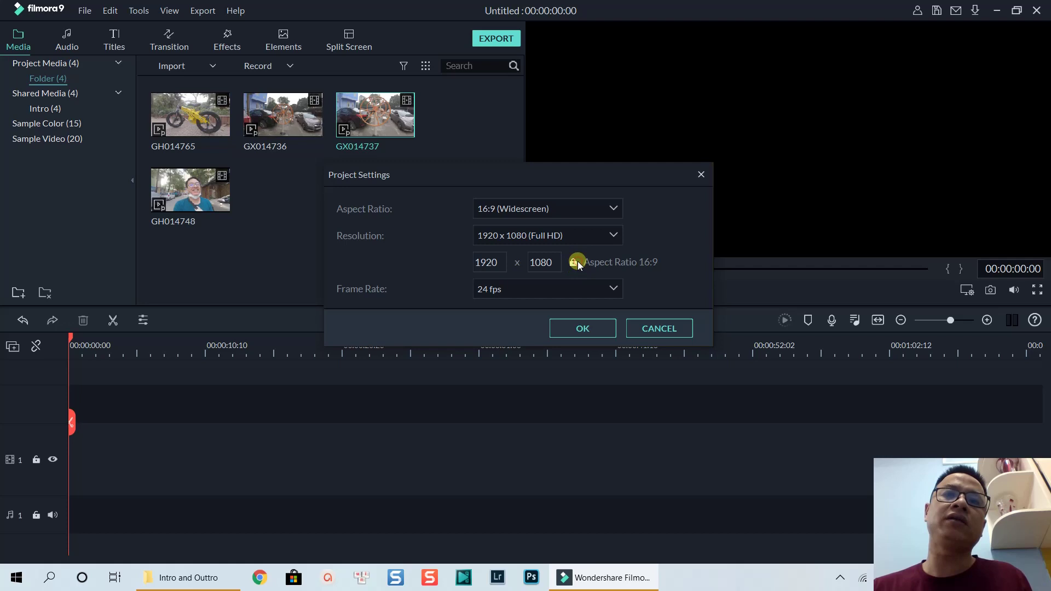
{"action": "left_click", "coordinate": [587, 327]}
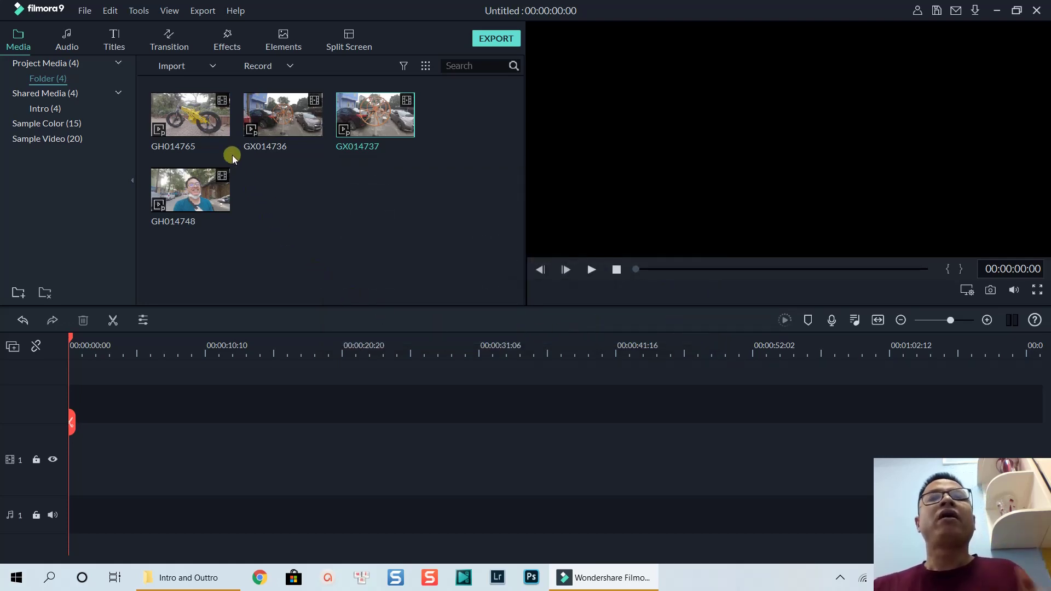
- Place GH014765 at the start of video track 1, keeping the 1920 x 1080 24fps project settings
{"action": "left_click", "coordinate": [216, 131]}
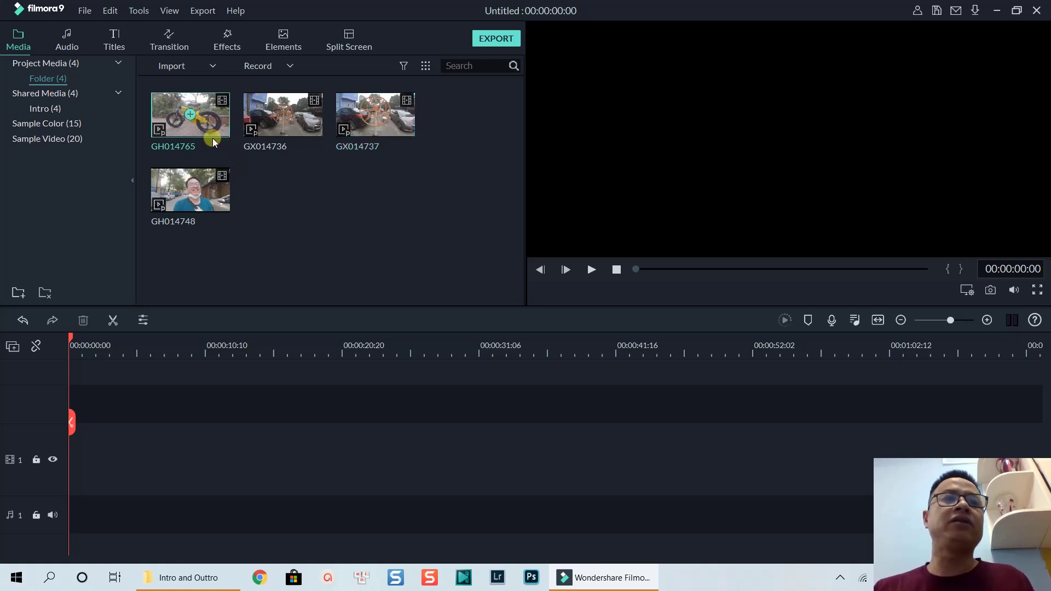
{"action": "left_click_drag", "start_coordinate": [213, 140], "coordinate": [71, 466]}
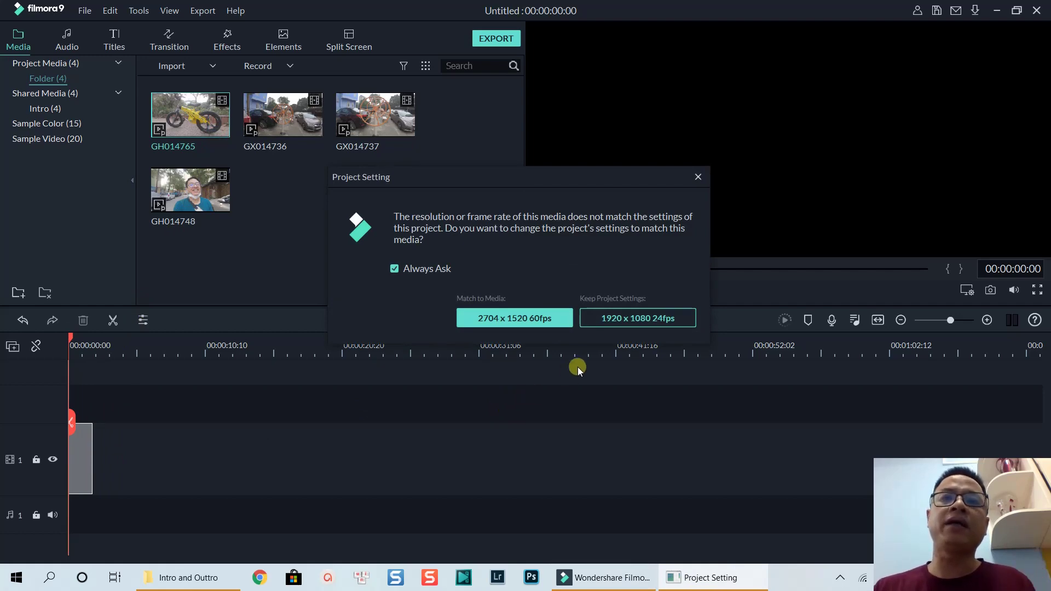
{"action": "left_click", "coordinate": [637, 319]}
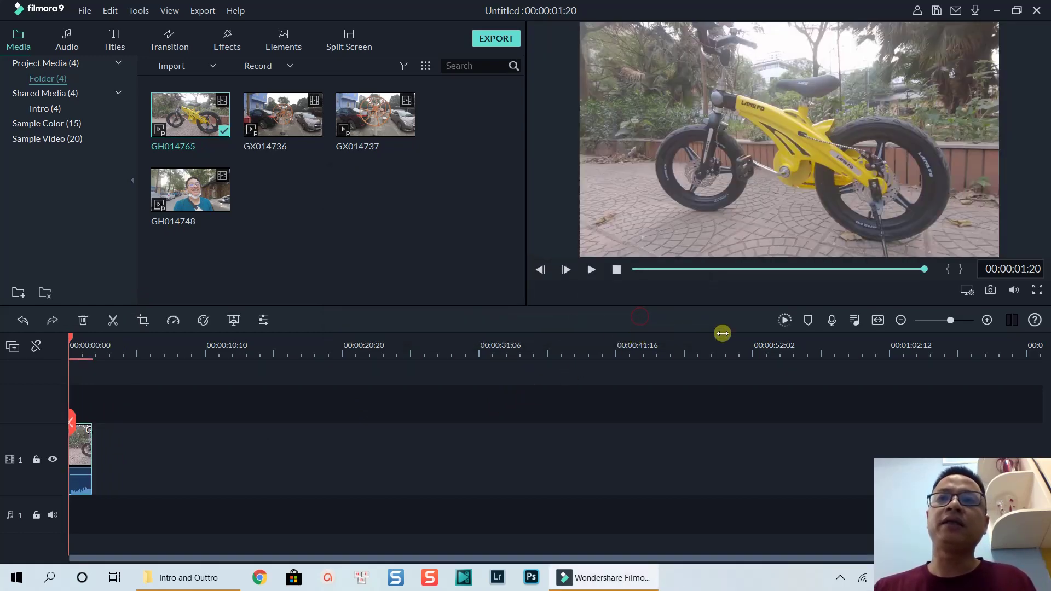
- Zoom the timeline to fit, mute the clip's audio, and play it from the start
{"action": "left_click", "coordinate": [879, 320]}
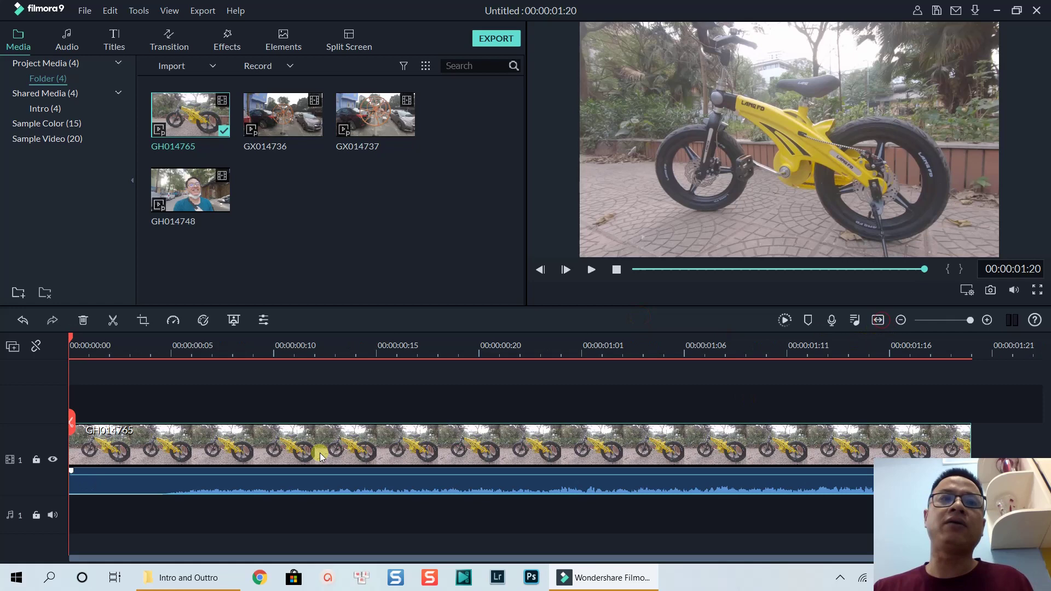
{"action": "right_click", "coordinate": [199, 445]}
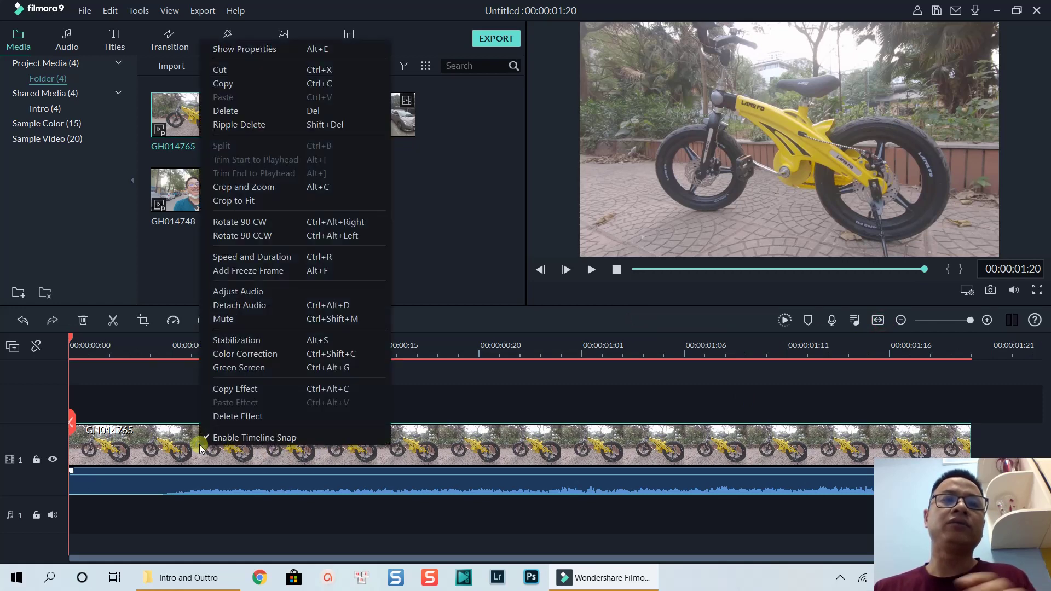
{"action": "left_click", "coordinate": [248, 319]}
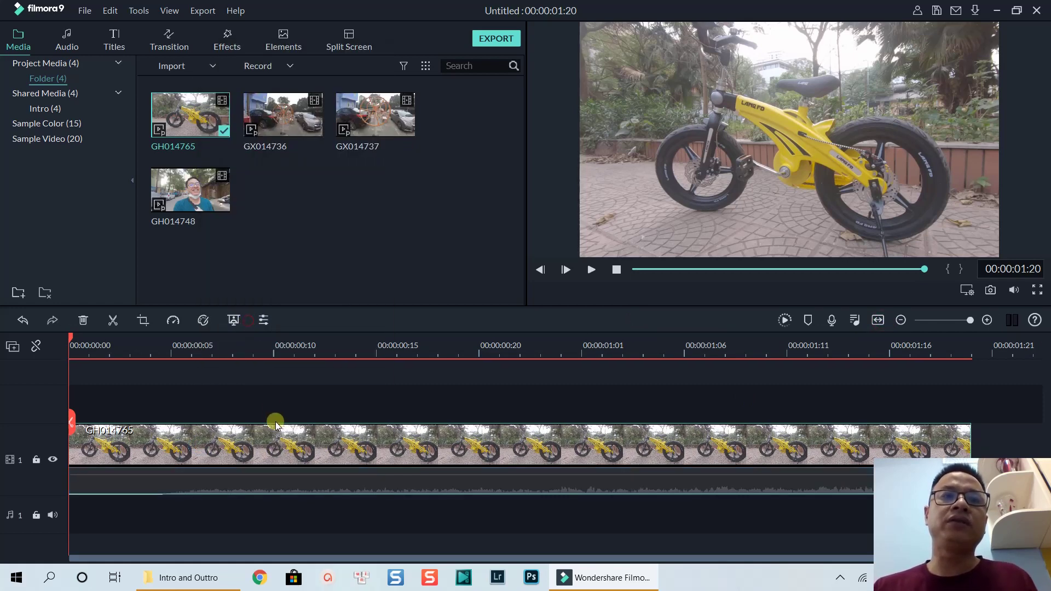
{"action": "key", "text": "space"}
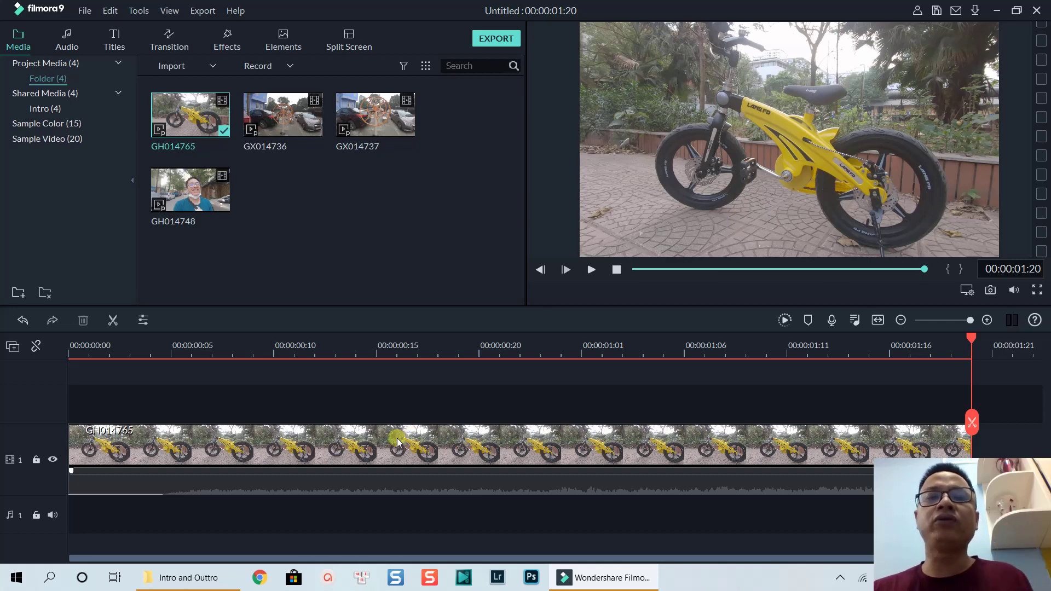
- Open the Custom Speed dialog for the GH014765 clip on the timeline
{"action": "left_click", "coordinate": [268, 456]}
{"action": "right_click", "coordinate": [268, 457]}
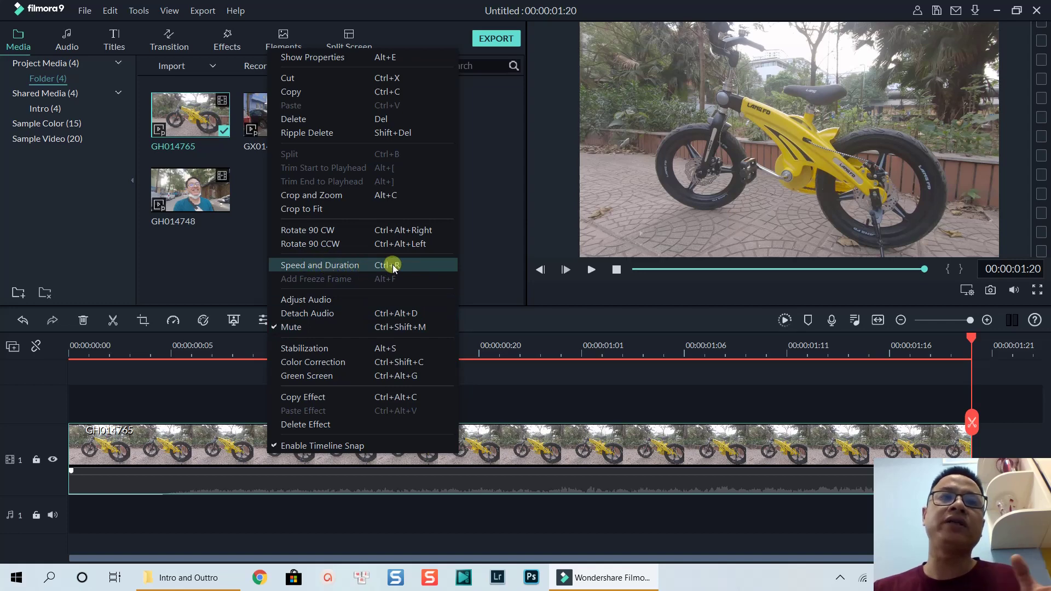
{"action": "left_click", "coordinate": [198, 442]}
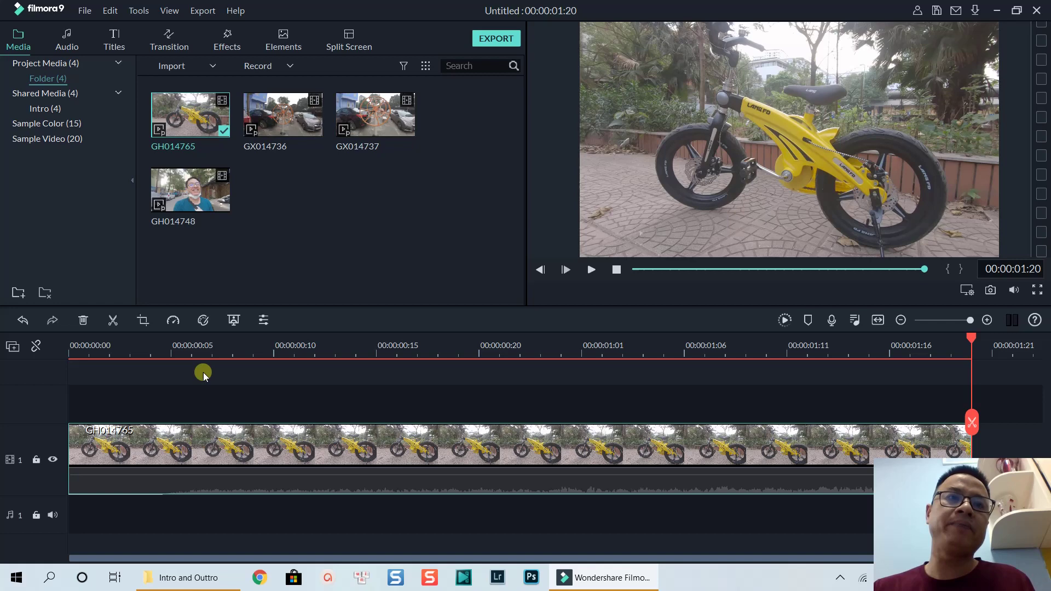
{"action": "left_click", "coordinate": [175, 321]}
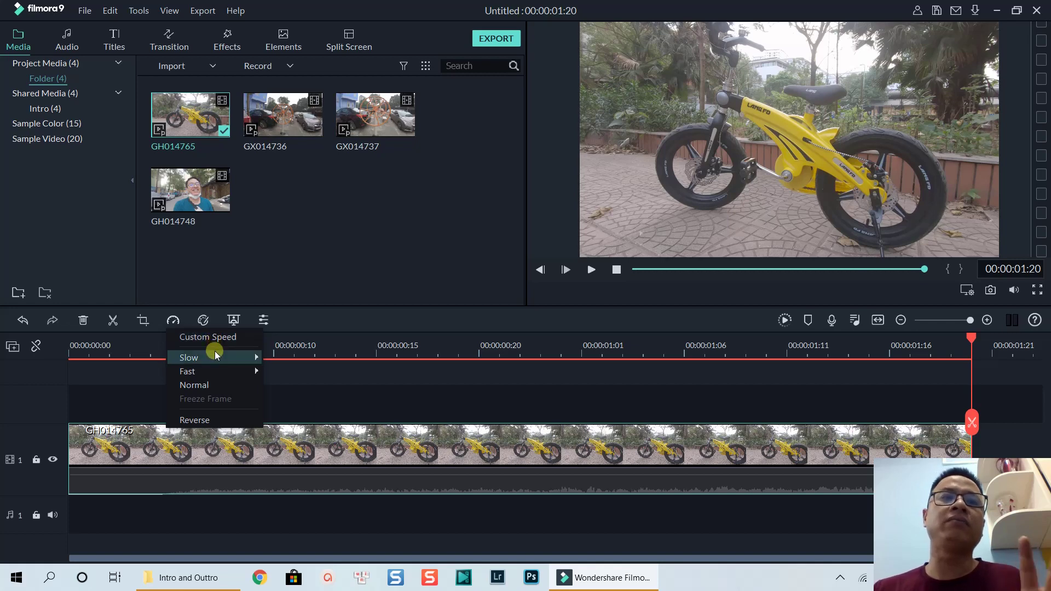
{"action": "mouse_move", "coordinate": [217, 356]}
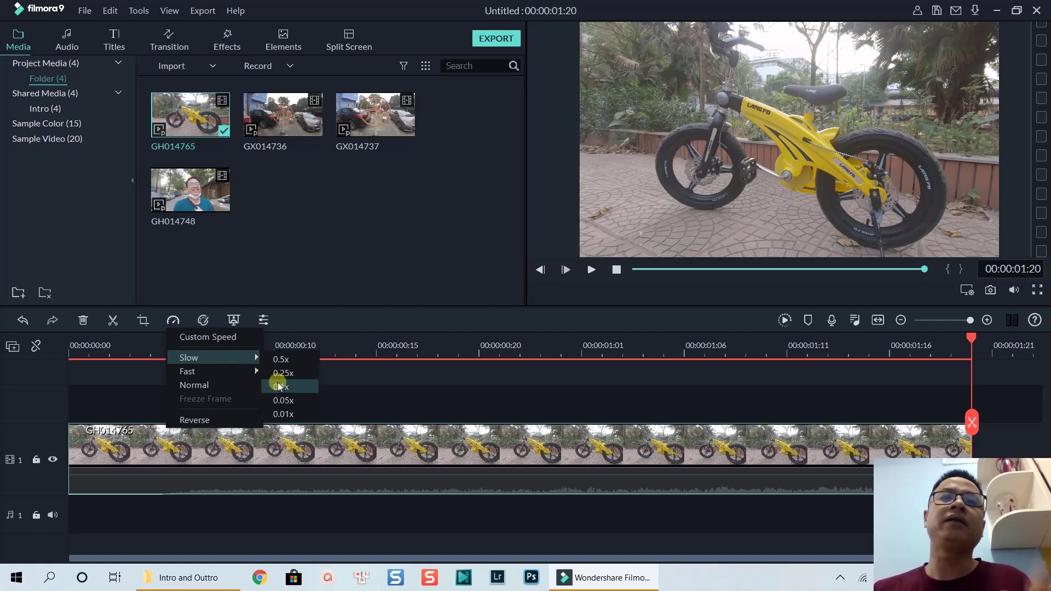
{"action": "left_click", "coordinate": [198, 338]}
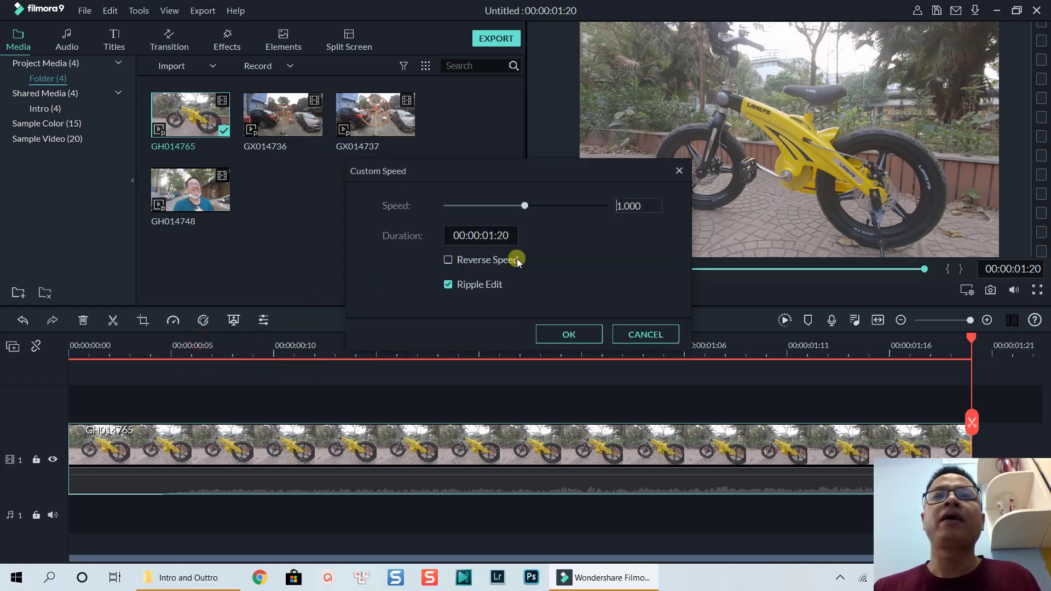
- Change GH014765's speed from 1.000 to 0.4, stretching it to 00:00:04:13
{"action": "double_click", "coordinate": [640, 209]}
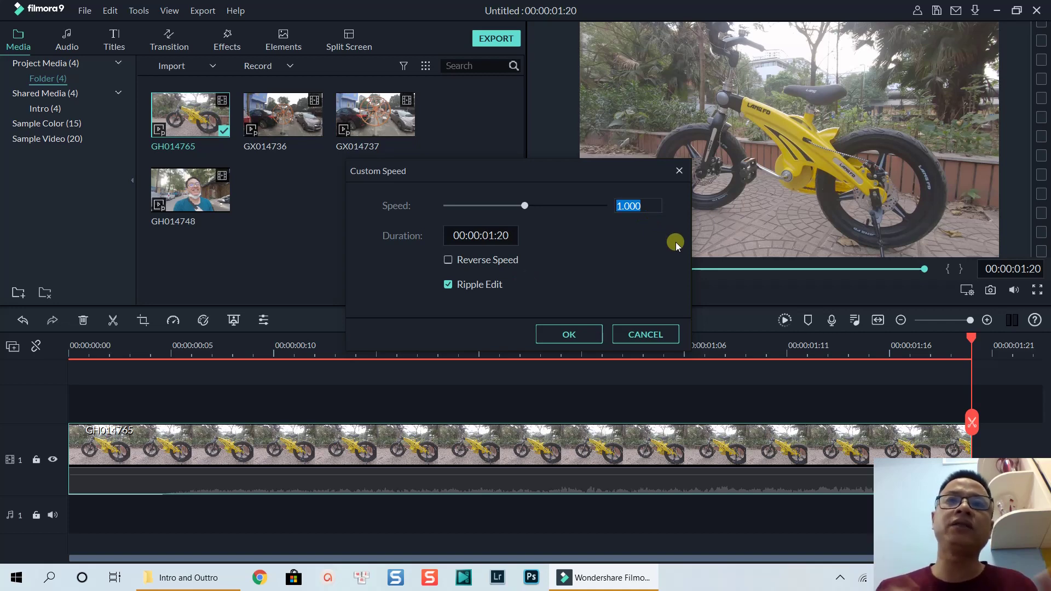
{"action": "type", "text": "0"}
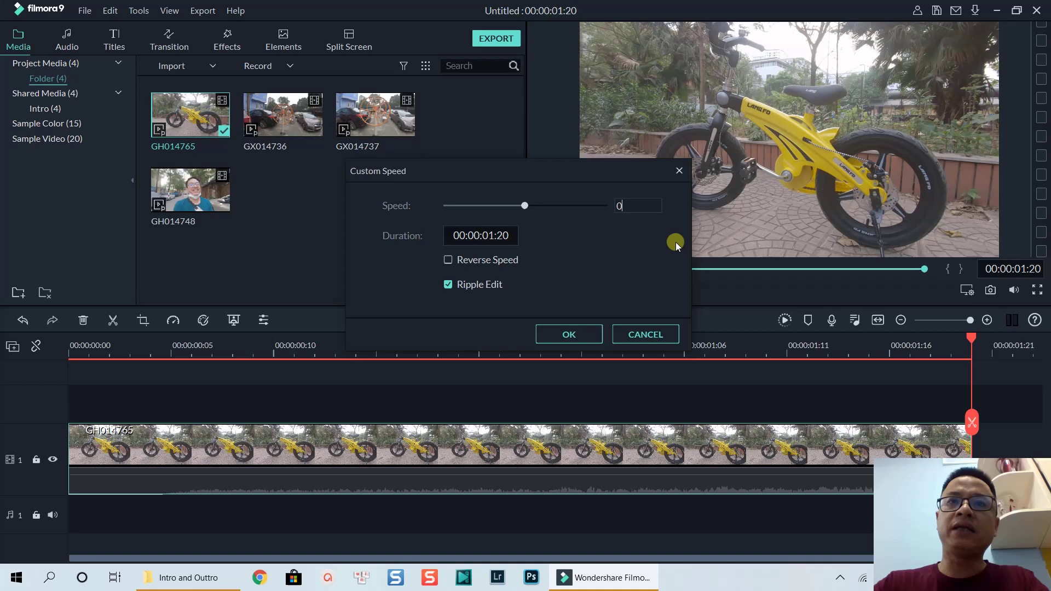
{"action": "type", "text": ".4"}
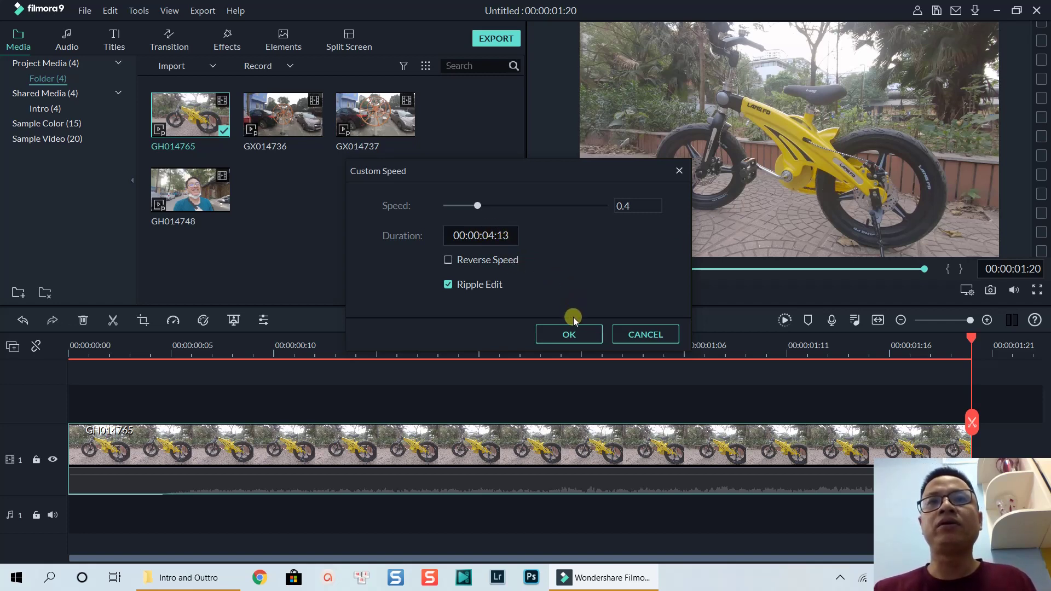
{"action": "left_click", "coordinate": [568, 335]}
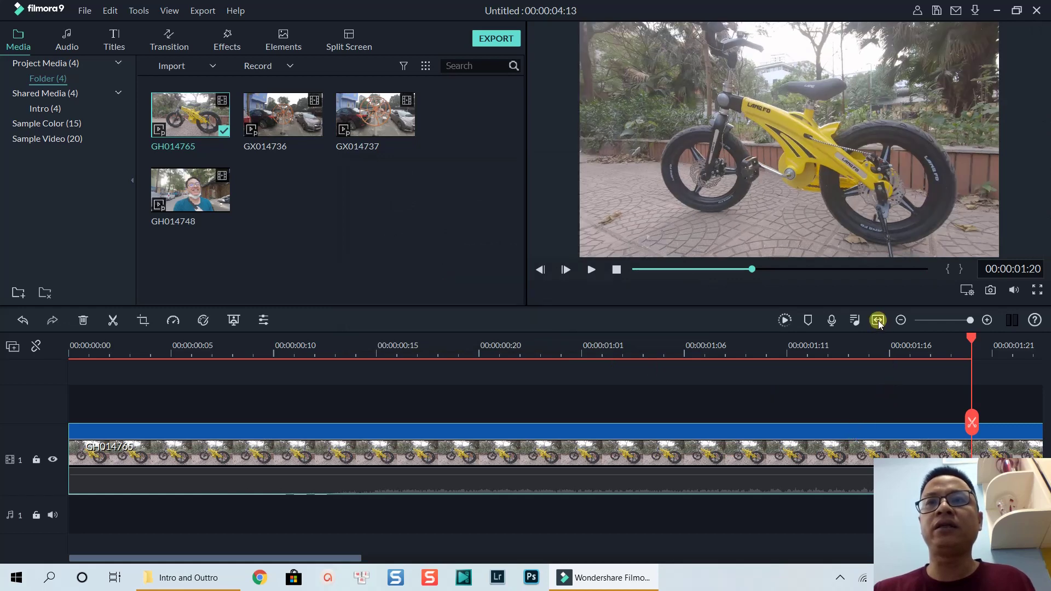
{"action": "left_click", "coordinate": [878, 321]}
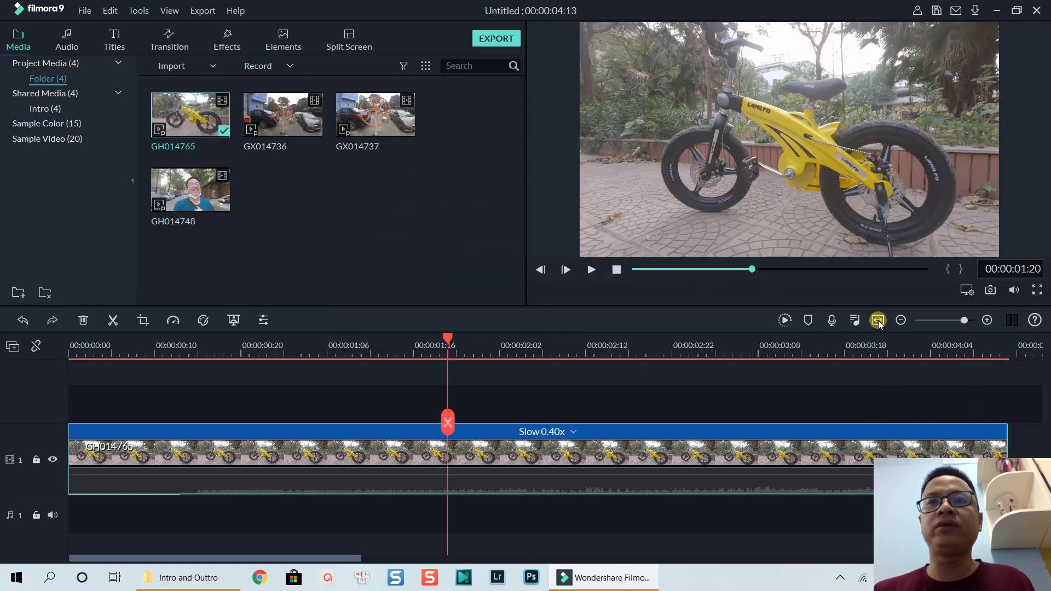
{"action": "left_click", "coordinate": [573, 432]}
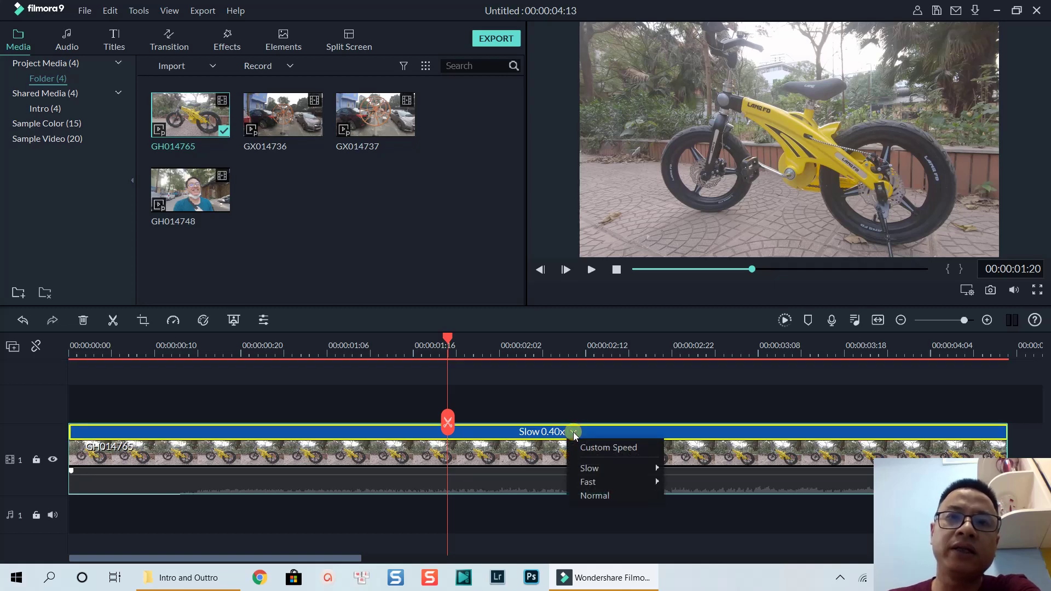
{"action": "mouse_move", "coordinate": [614, 473]}
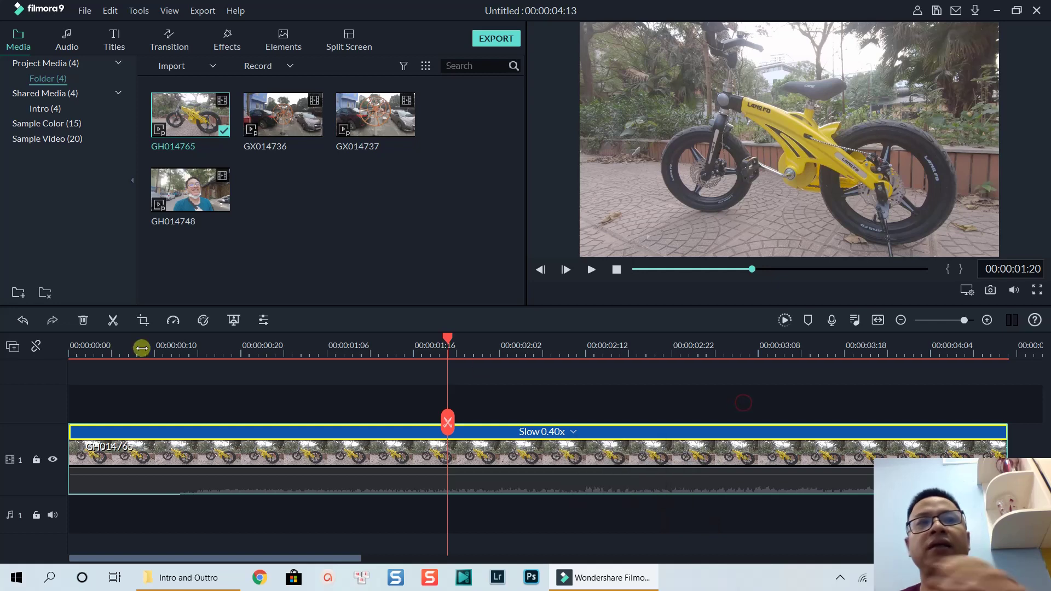
{"action": "left_click", "coordinate": [71, 353]}
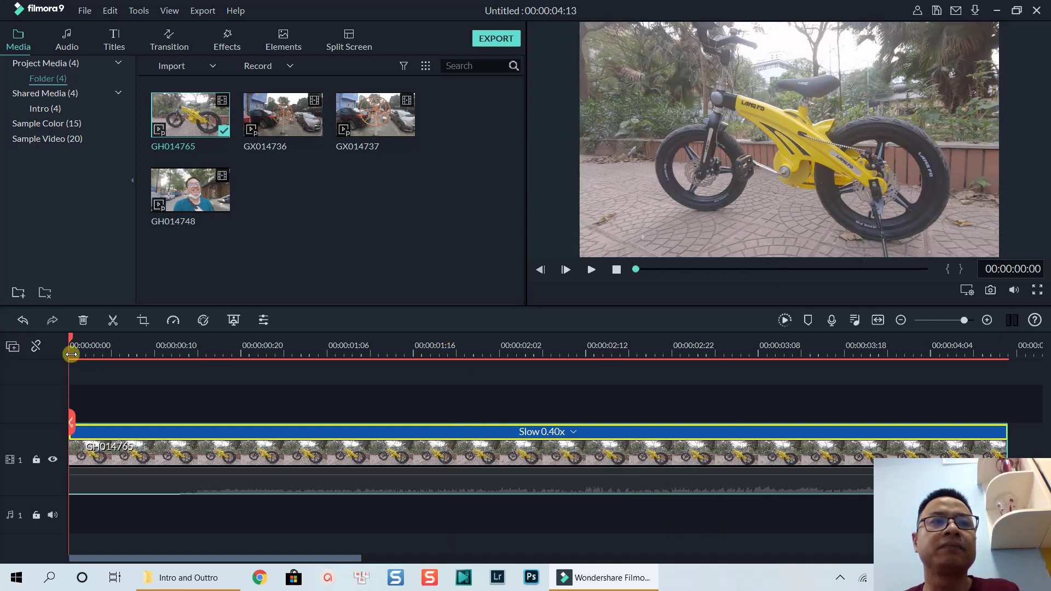
{"action": "key", "text": "space"}
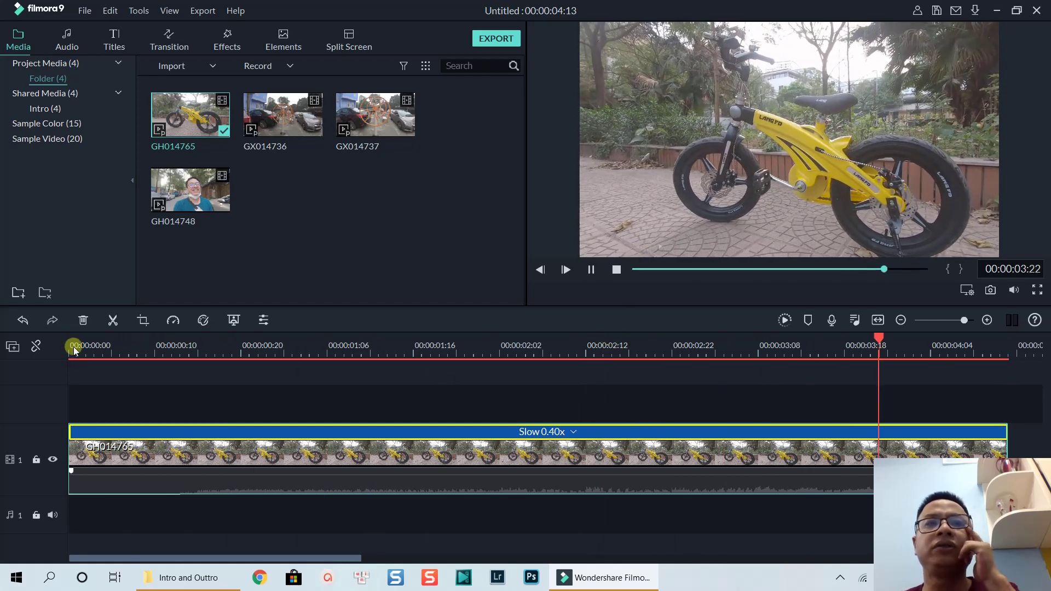
{"action": "key", "text": "space"}
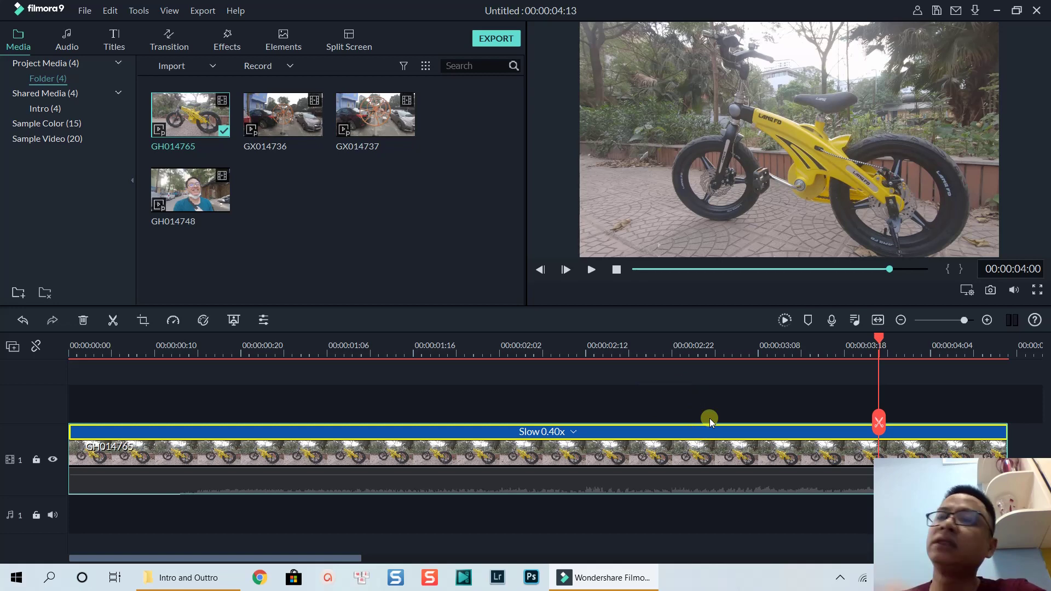
- Render a smooth-playback preview of the 00:00:04:13 timeline and play it from the start
{"action": "left_click", "coordinate": [784, 320]}
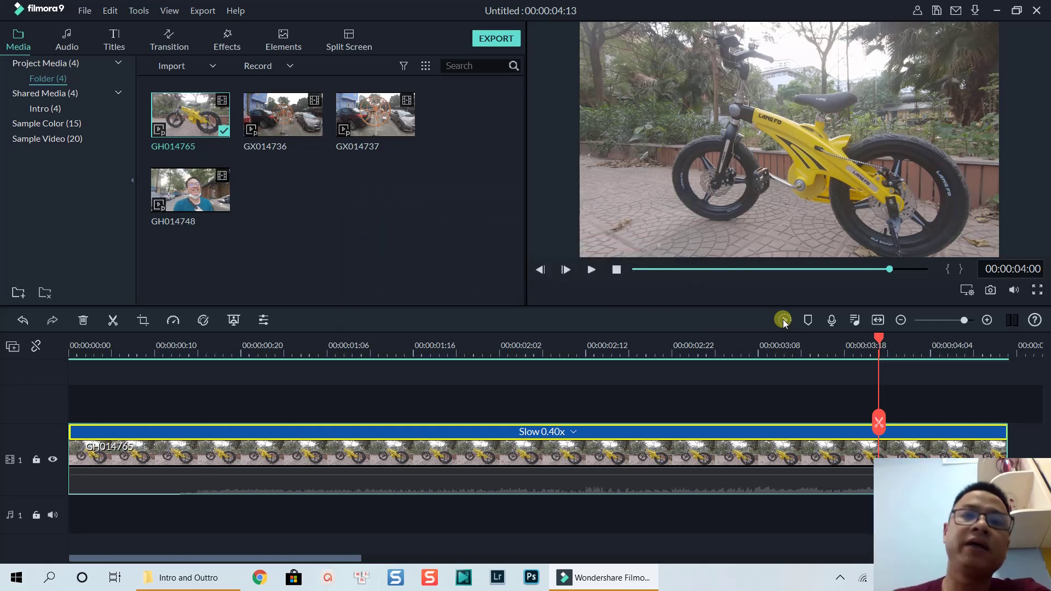
{"action": "left_click", "coordinate": [70, 350]}
{"action": "key", "text": "space"}
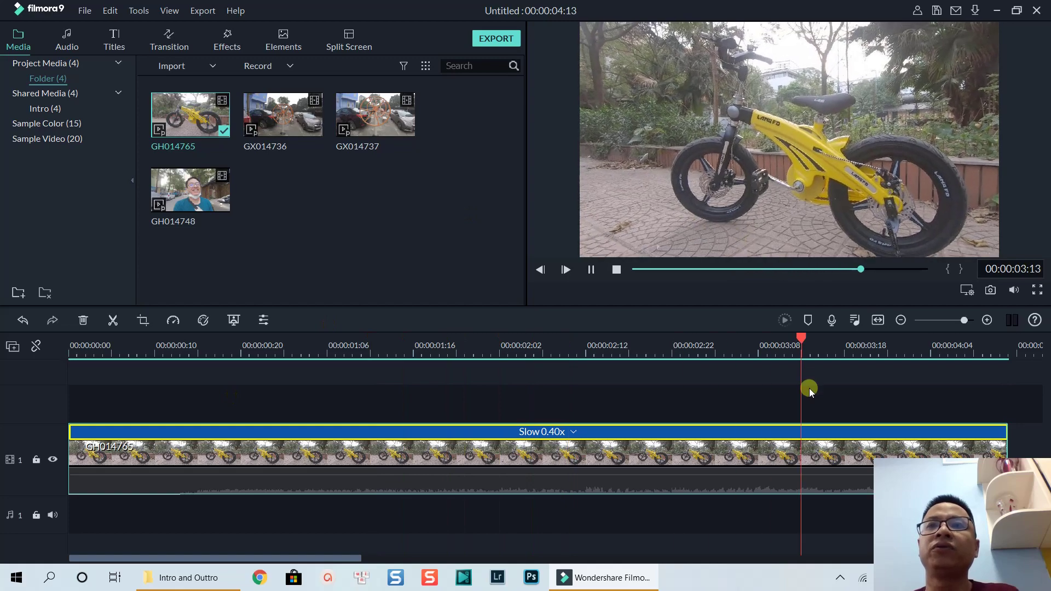
{"action": "key", "text": "space"}
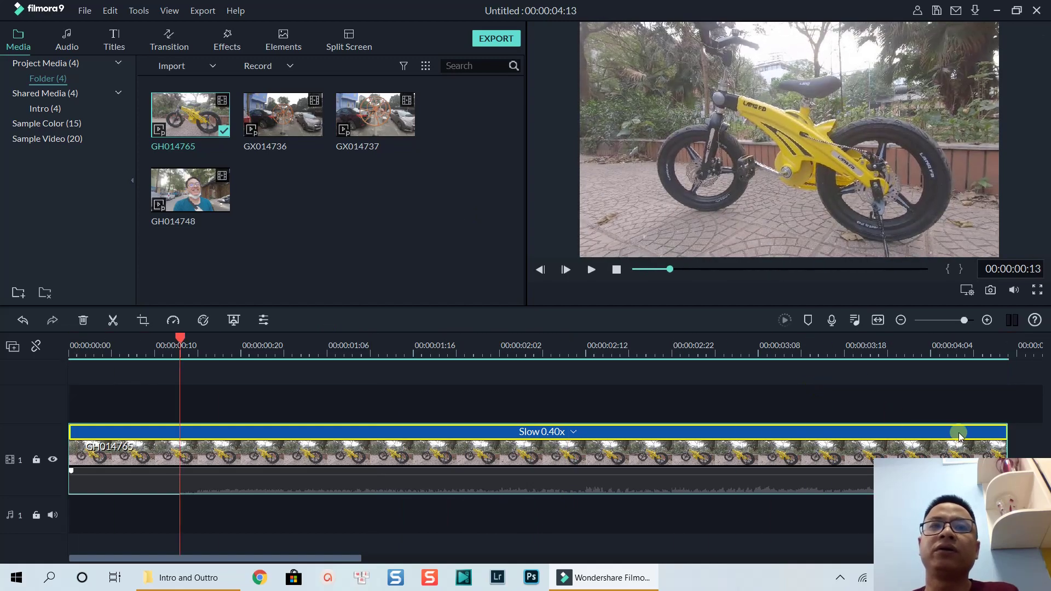
{"action": "left_click", "coordinate": [958, 433]}
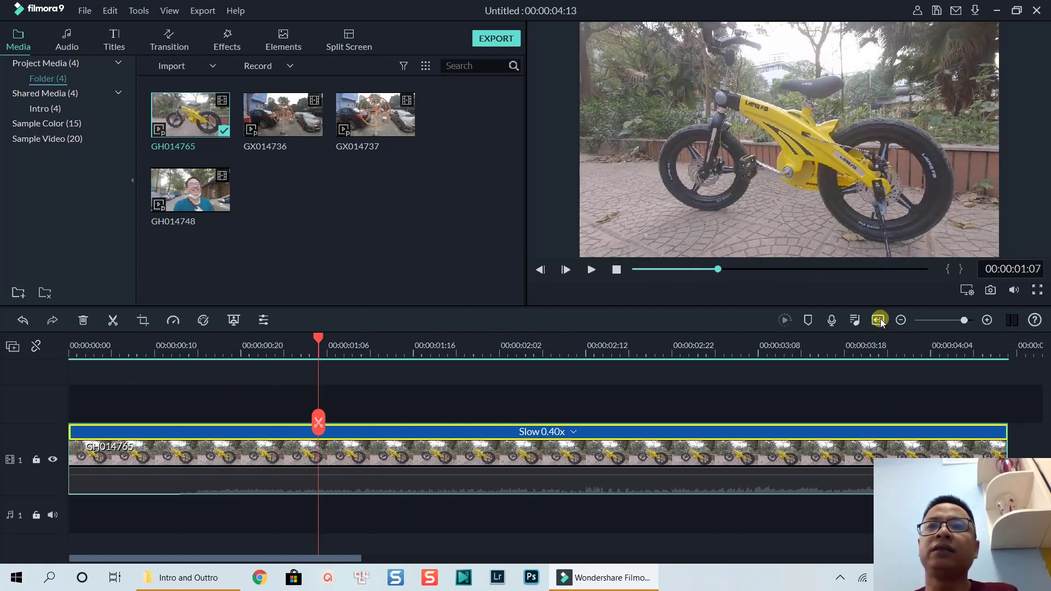
- Place GX014736 on the track right after GH014765, extending the project to 00:00:09:13
{"action": "left_click_drag", "start_coordinate": [962, 320], "coordinate": [948, 324]}
{"action": "left_click", "coordinate": [298, 211]}
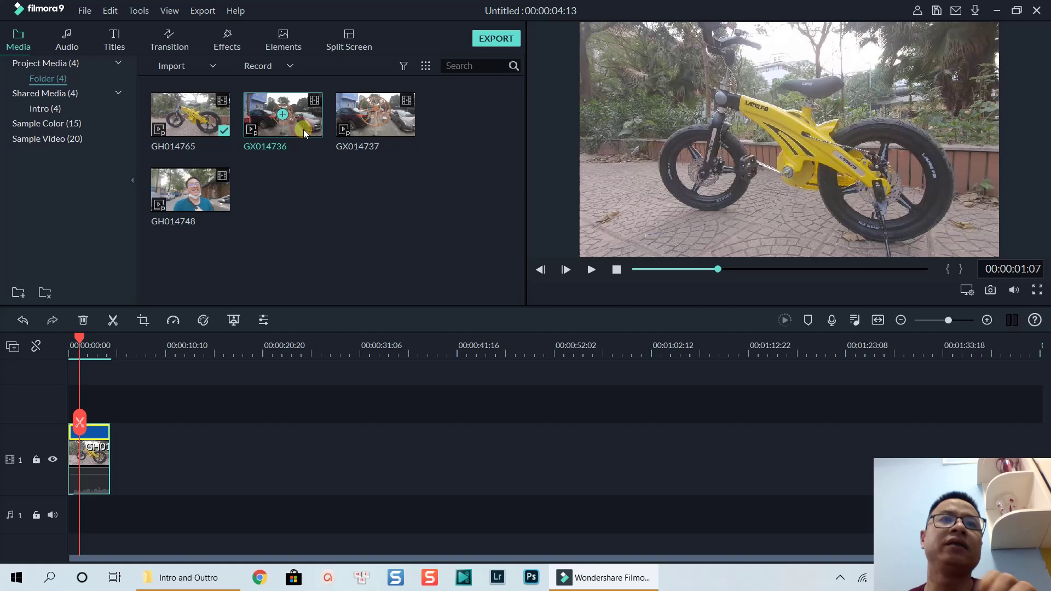
{"action": "left_click_drag", "start_coordinate": [308, 134], "coordinate": [113, 472]}
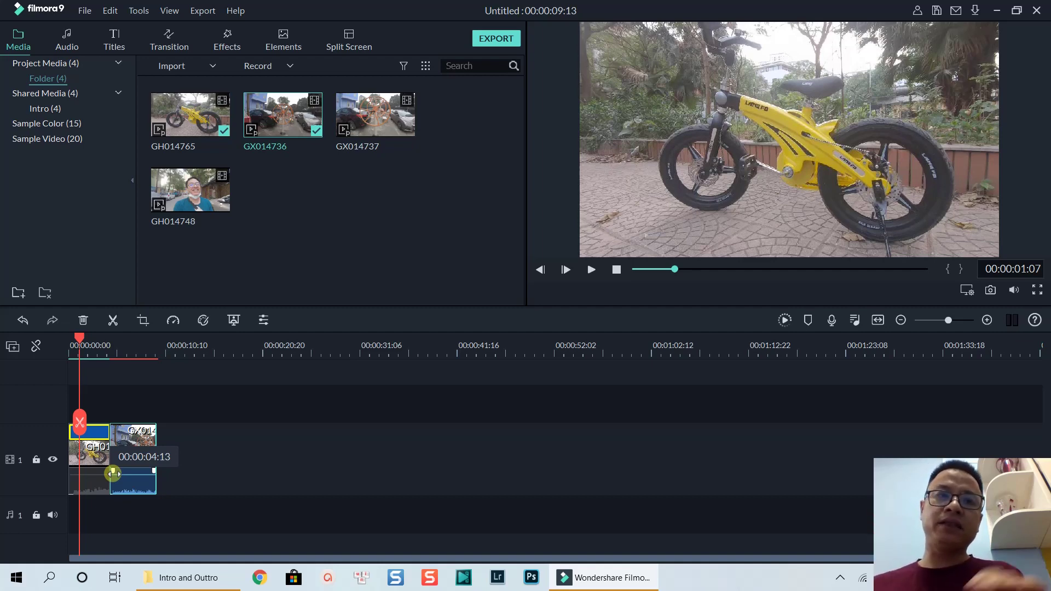
- Mute GX014736 and set its speed to 0.2, so it runs 00:00:25:00
{"action": "right_click", "coordinate": [140, 454]}
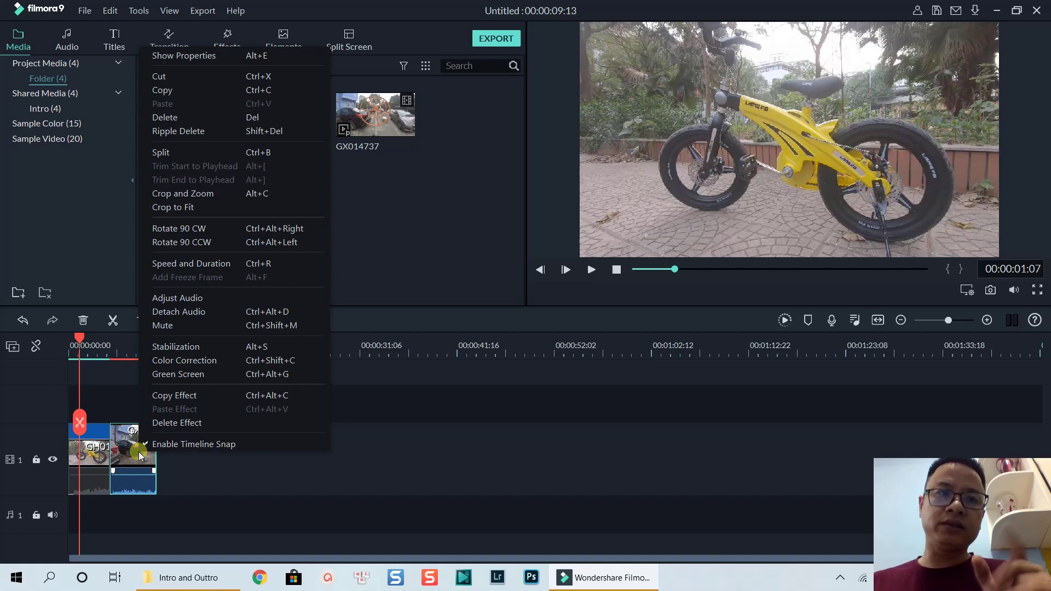
{"action": "left_click", "coordinate": [180, 326]}
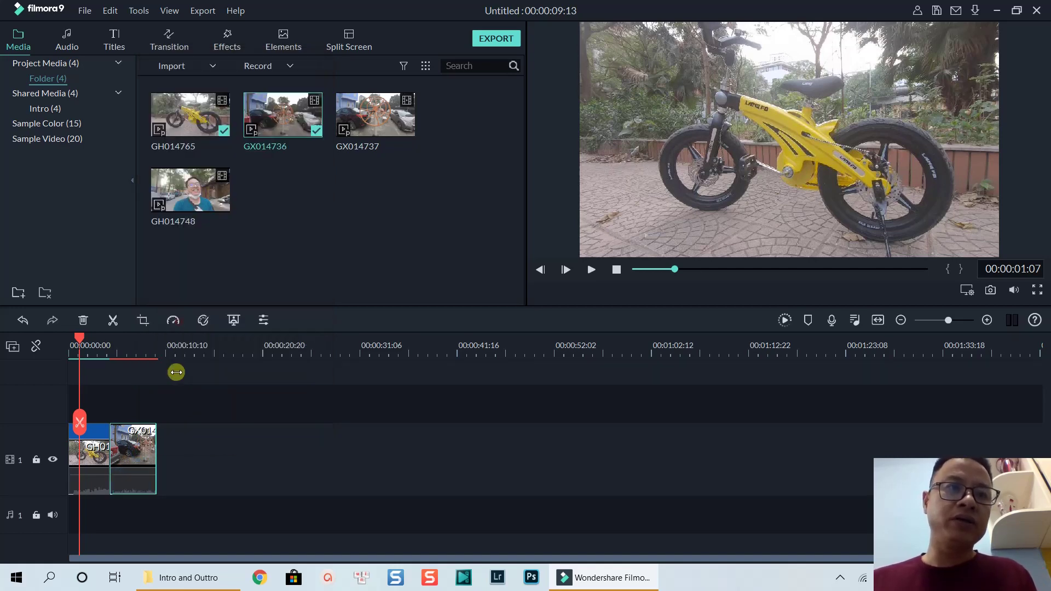
{"action": "right_click", "coordinate": [139, 457]}
{"action": "left_click", "coordinate": [193, 268]}
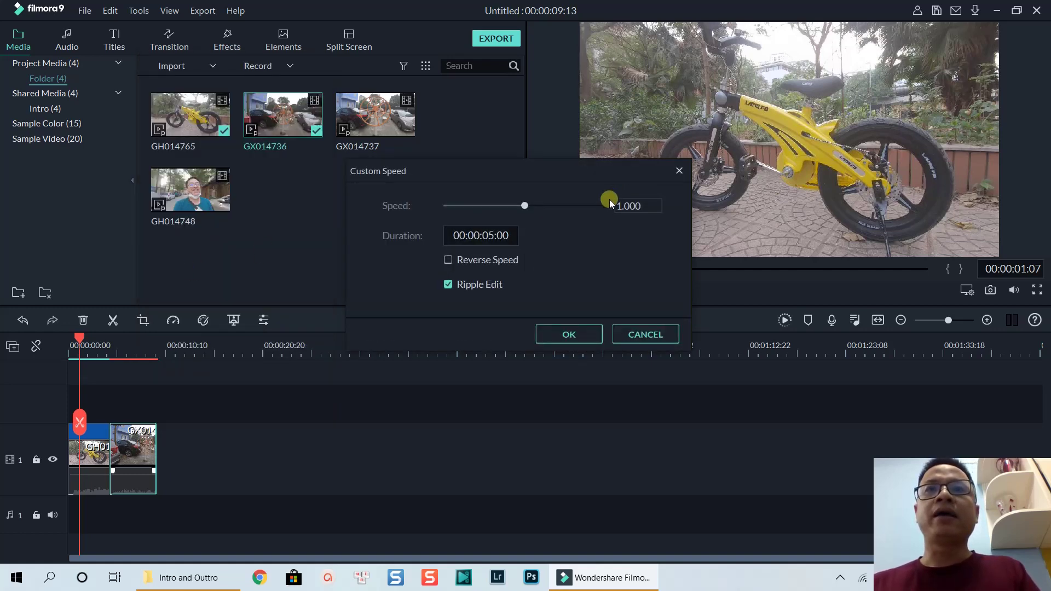
{"action": "double_click", "coordinate": [624, 206]}
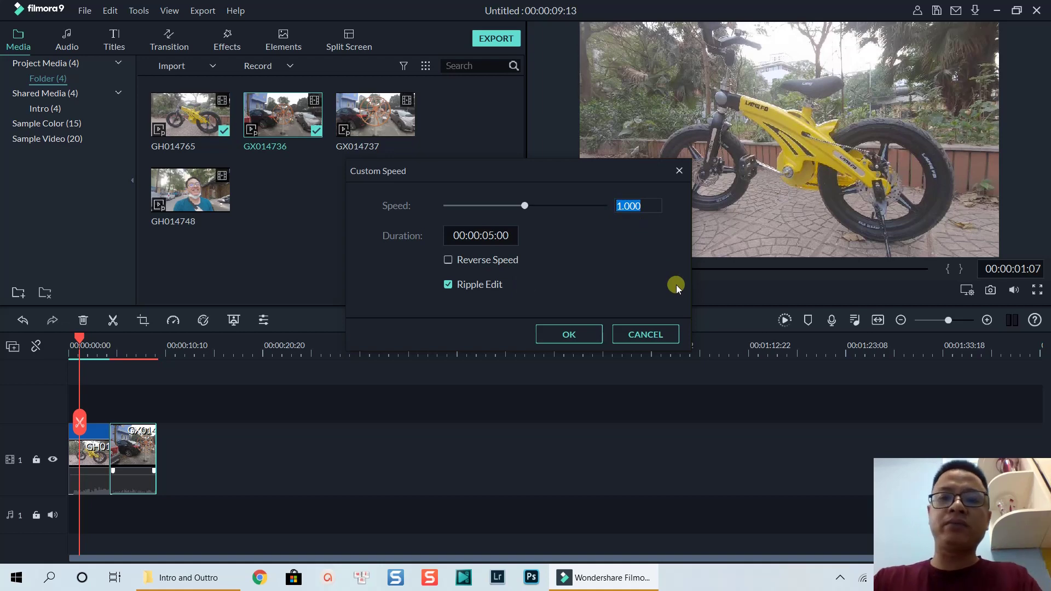
{"action": "type", "text": "0.2"}
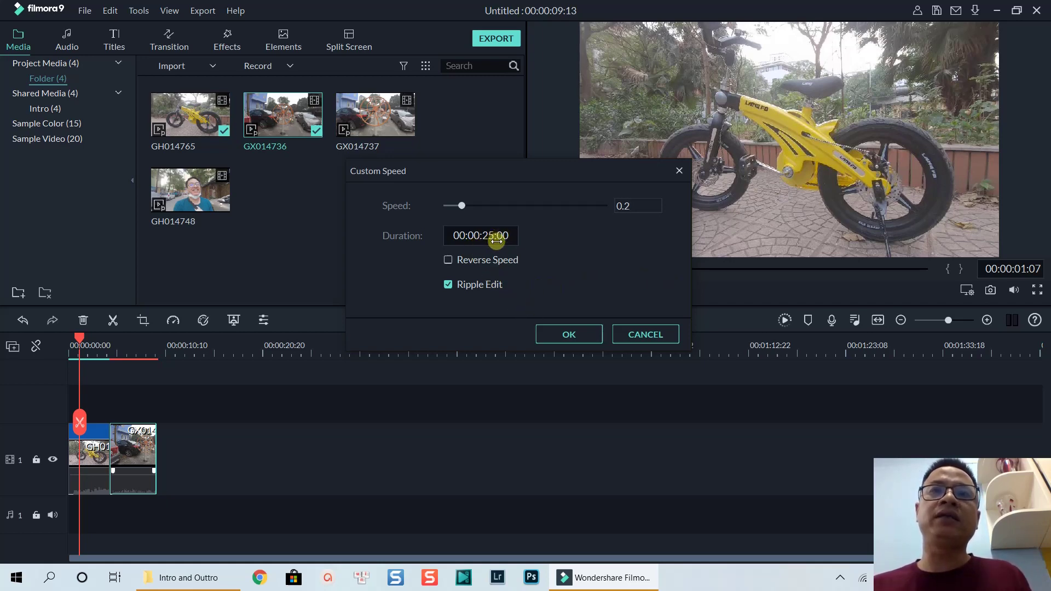
{"action": "left_click", "coordinate": [570, 335]}
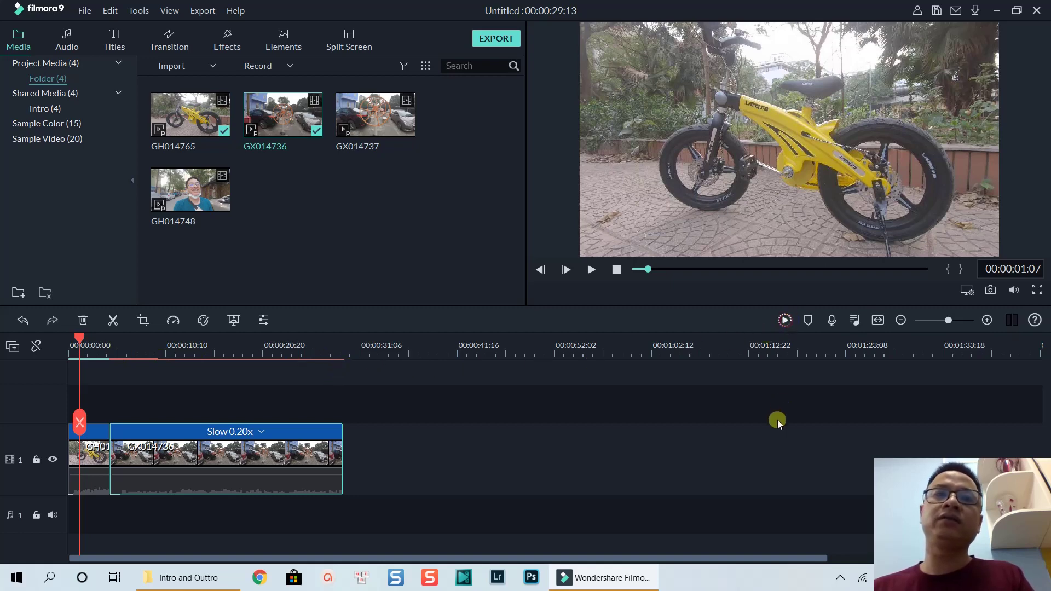
- Render the 00:00:29:13 timeline holding both slowed clips for smooth playback
{"action": "key", "text": "Return"}
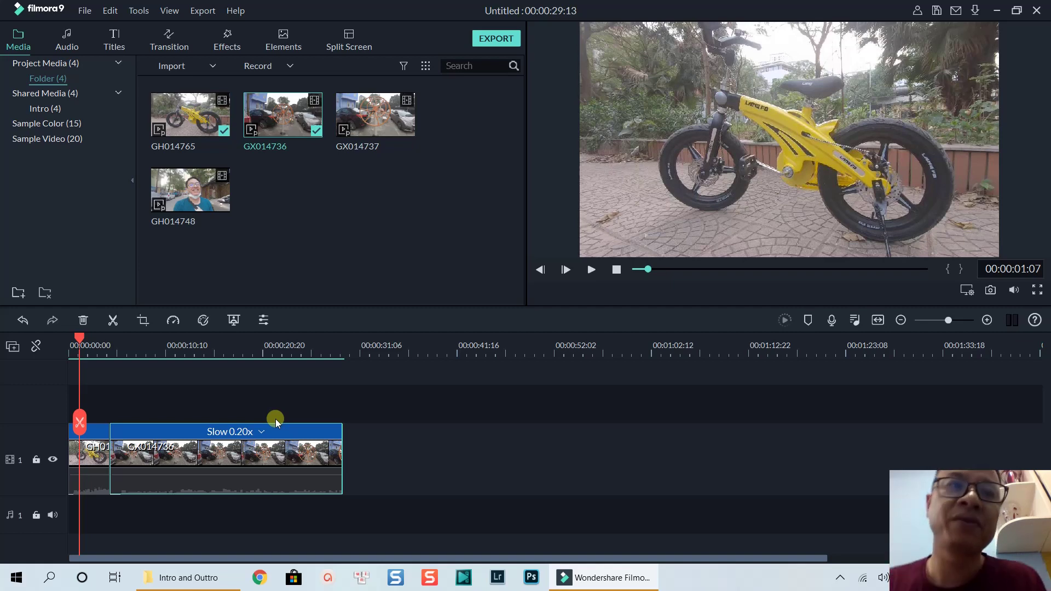
{"action": "key", "text": "space"}
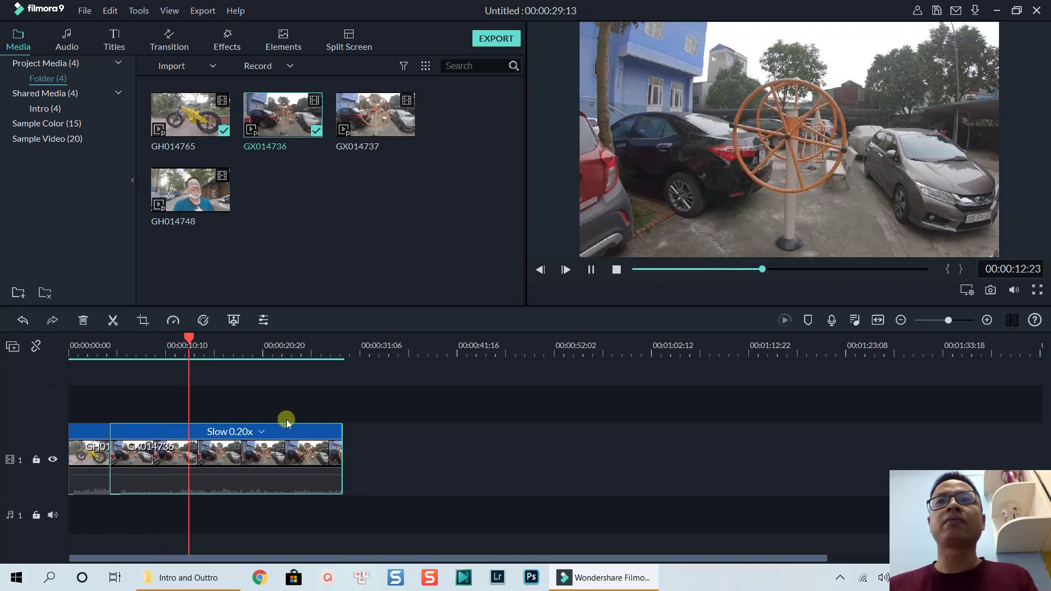
{"action": "key", "text": "space"}
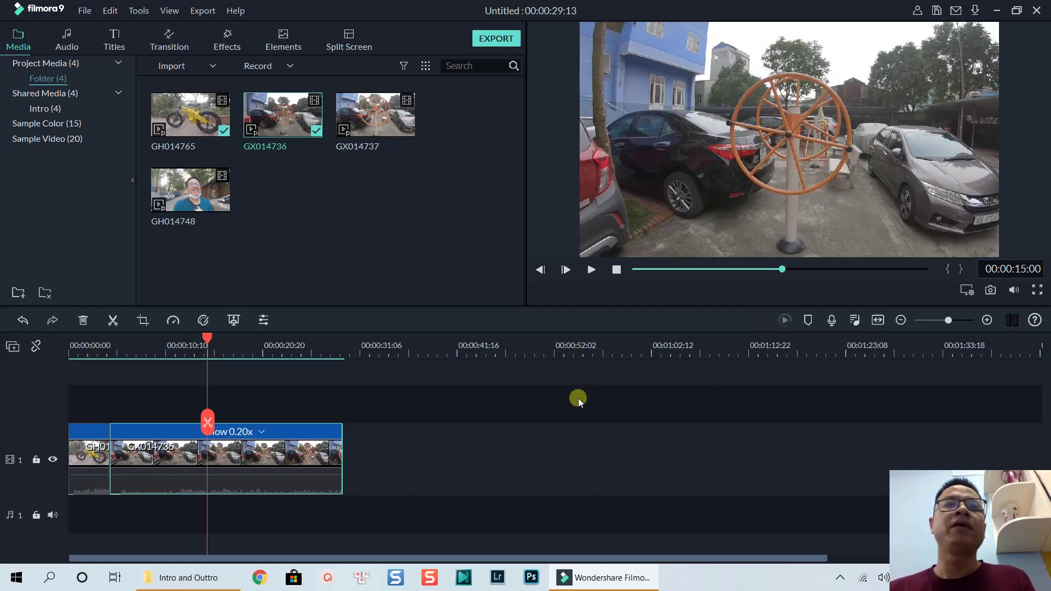
- Deselect GX014736 and add GH014748 after it, extending the project to 00:00:57:01
{"action": "left_click", "coordinate": [525, 439]}
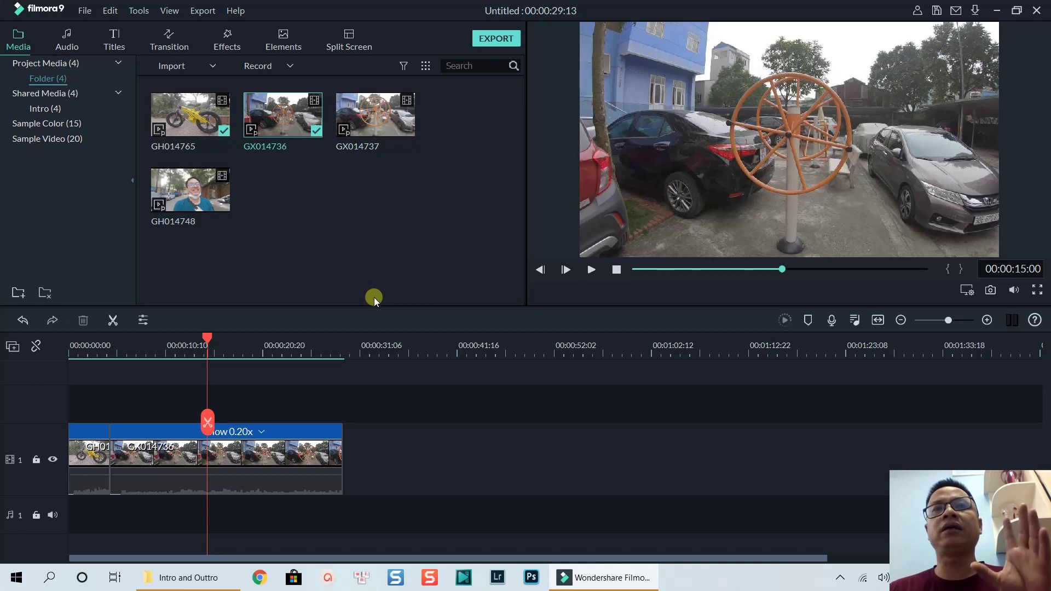
{"action": "mouse_move", "coordinate": [219, 207]}
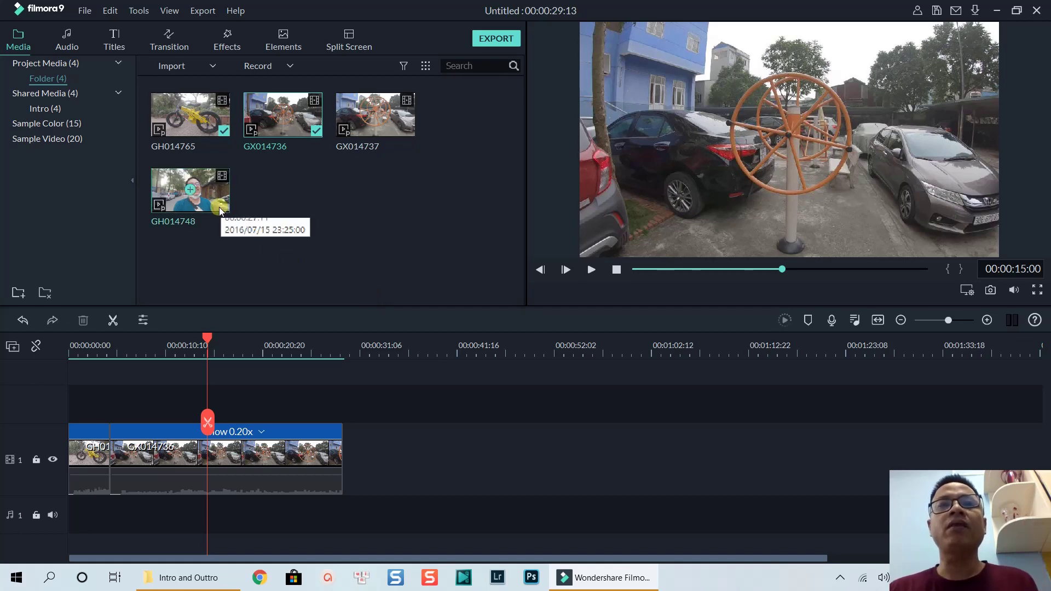
{"action": "left_click_drag", "start_coordinate": [219, 207], "coordinate": [349, 472]}
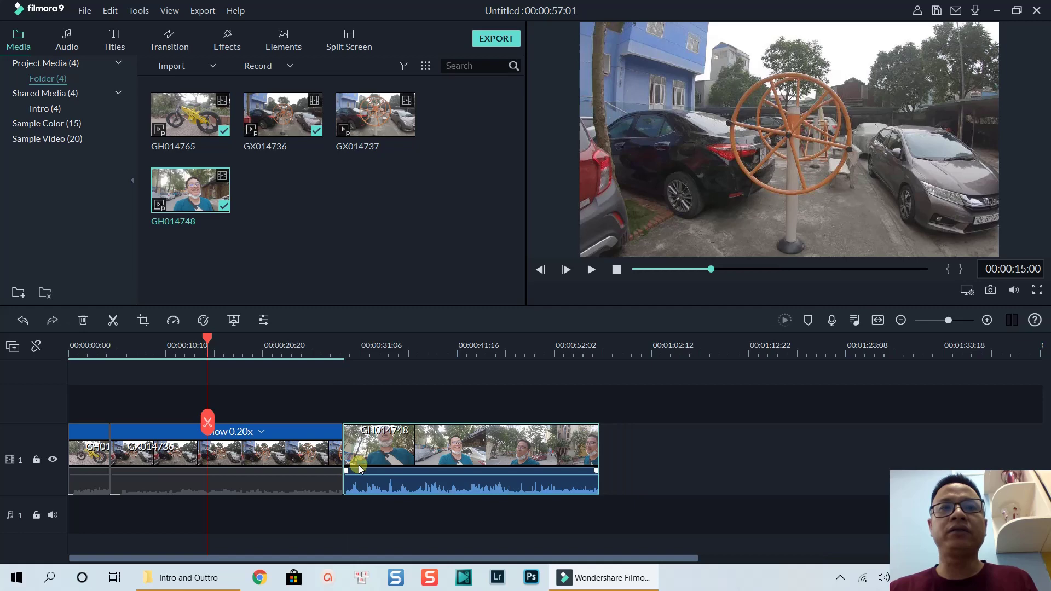
- Mute GH014748 and set its speed to 0.4, stretching the project to 00:01:38:06
{"action": "right_click", "coordinate": [425, 456]}
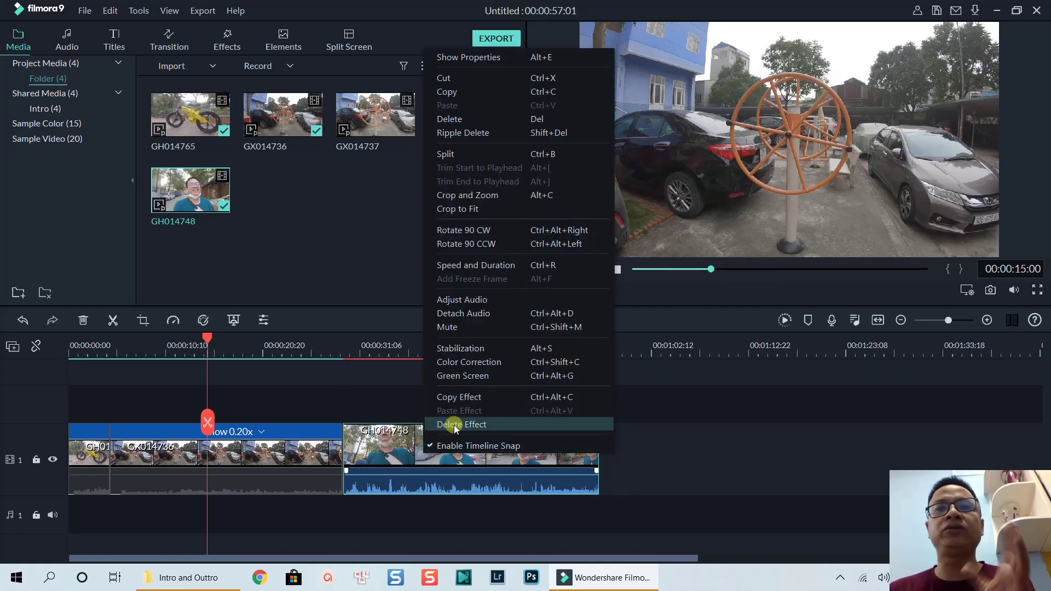
{"action": "left_click", "coordinate": [467, 331]}
{"action": "right_click", "coordinate": [468, 452]}
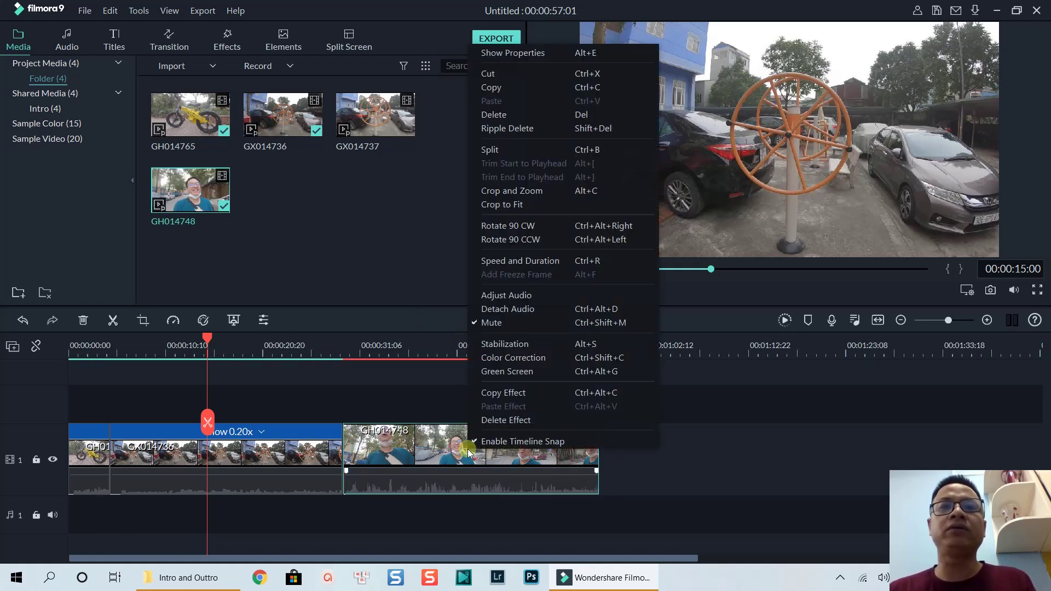
{"action": "left_click", "coordinate": [517, 262]}
{"action": "double_click", "coordinate": [628, 207]}
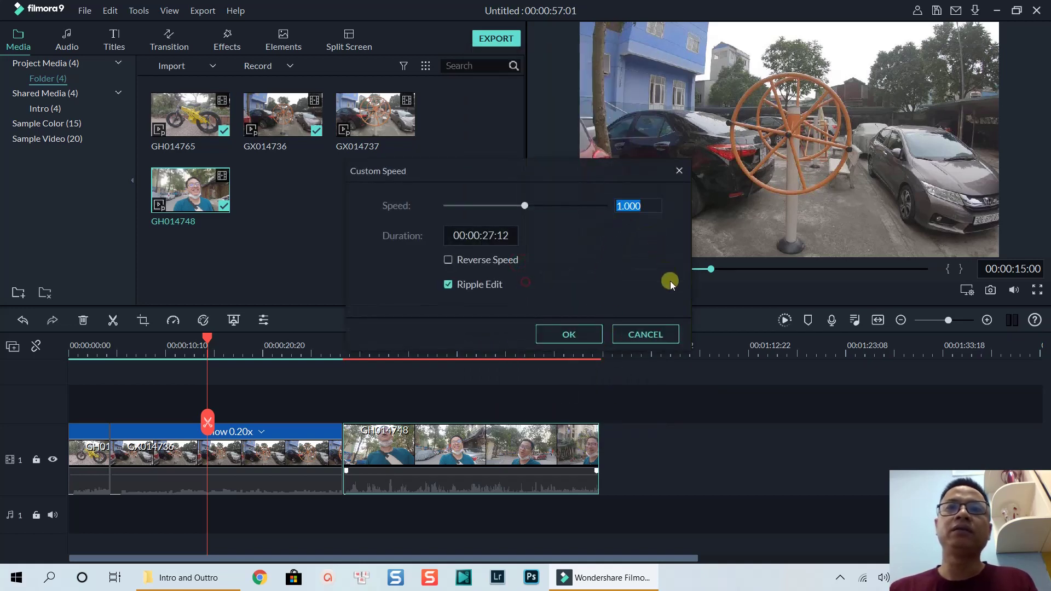
{"action": "type", "text": "0."}
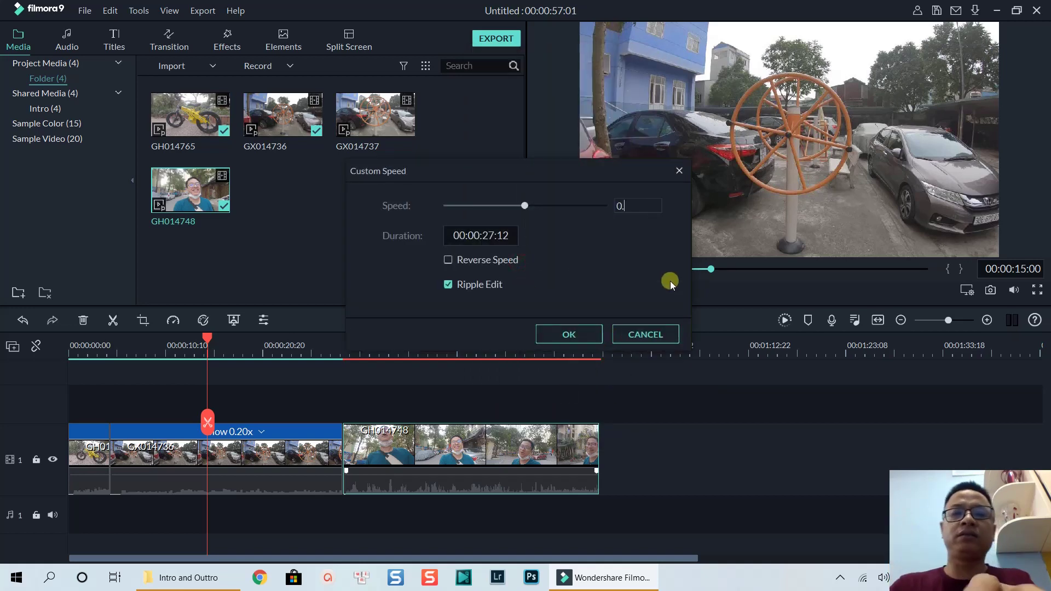
{"action": "type", "text": "4"}
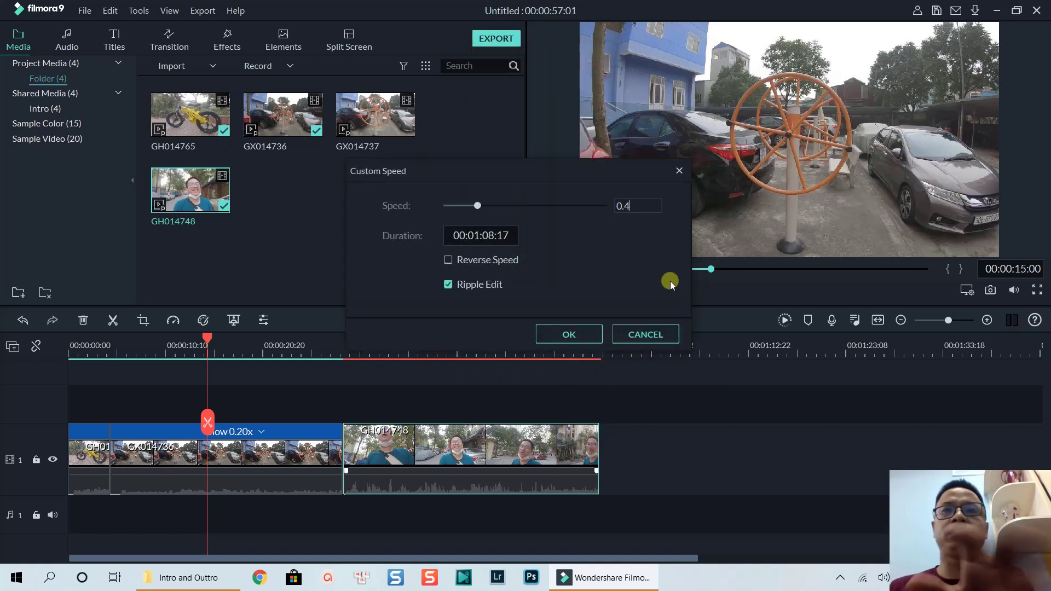
{"action": "left_click", "coordinate": [598, 334]}
- Deselect the GH014748 clip and render the full 00:01:38:06 timeline for smooth playback
{"action": "left_click", "coordinate": [629, 513]}
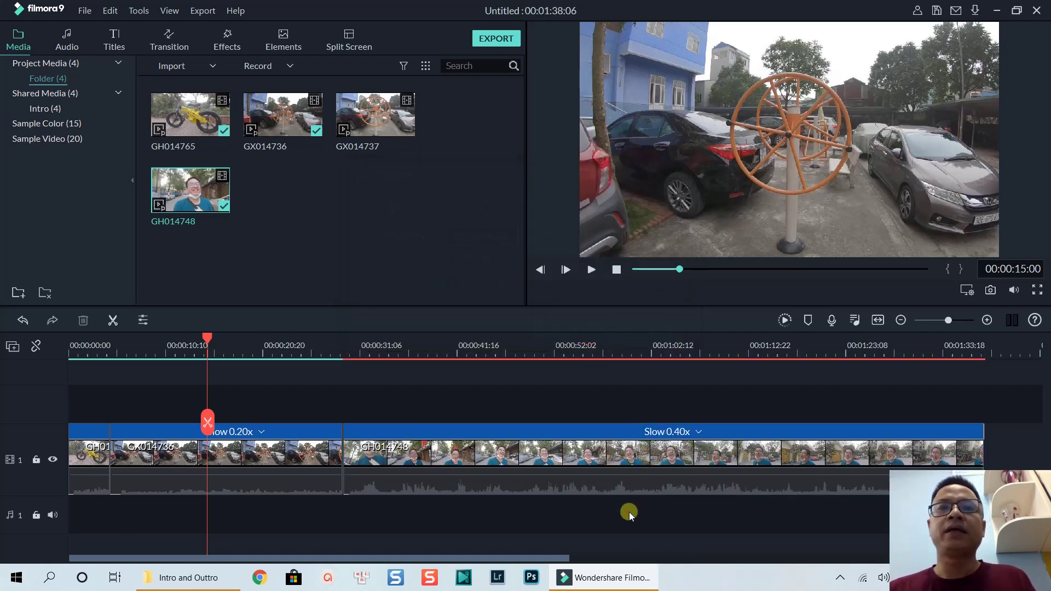
{"action": "left_click", "coordinate": [785, 320]}
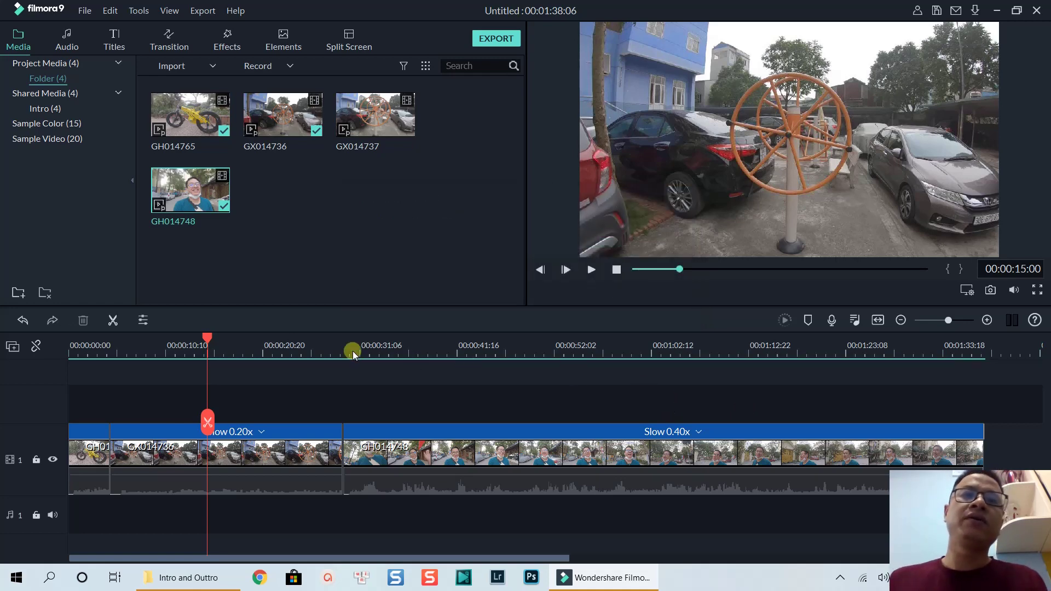
{"action": "left_click_drag", "start_coordinate": [353, 351], "coordinate": [344, 340]}
{"action": "key", "text": "space"}
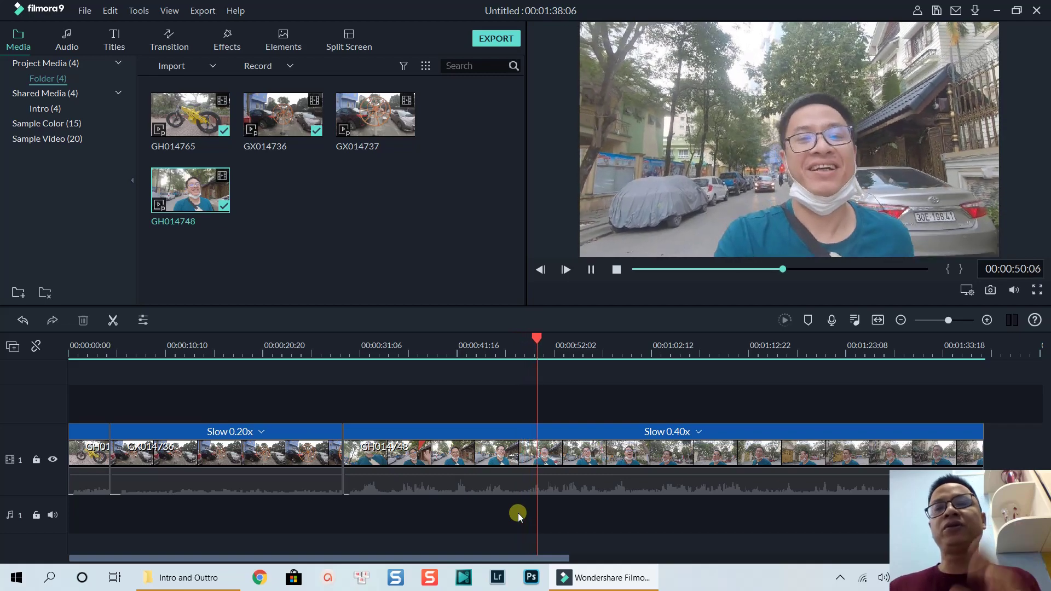
{"action": "key", "text": "space"}
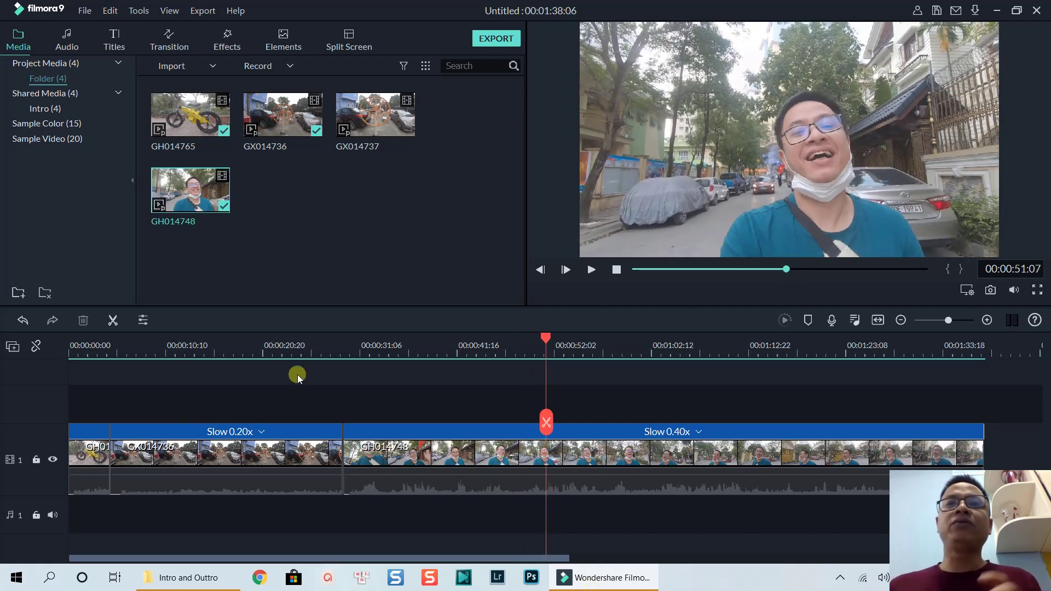